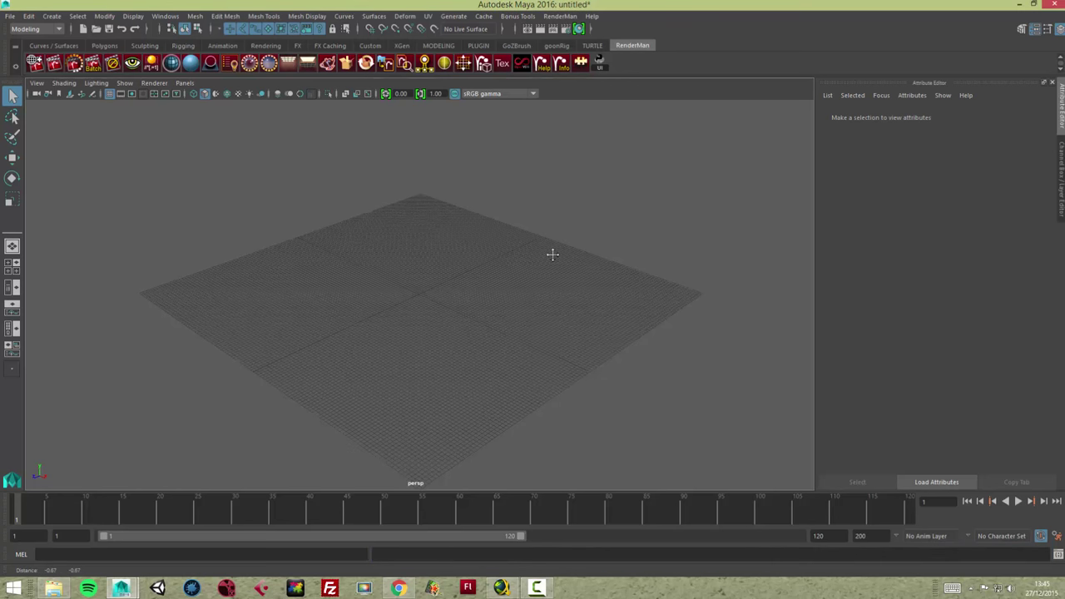
Step: Tilt, dolly in and pan the perspective camera so the subdivided grid plane fills the view
left_click_drag(550, 265, 550, 228, "alt")
mouse_move(550, 235)
right_mouse_down("alt")
mouse_move(571, 221)
mouse_move(688, 216)
mouse_move(619, 225)
mouse_move(626, 220)
right_mouse_up("alt")
mouse_move(626, 220)
middle_mouse_down("alt")
mouse_move(615, 185)
mouse_move(592, 208)
mouse_move(594, 235)
middle_mouse_up("alt")
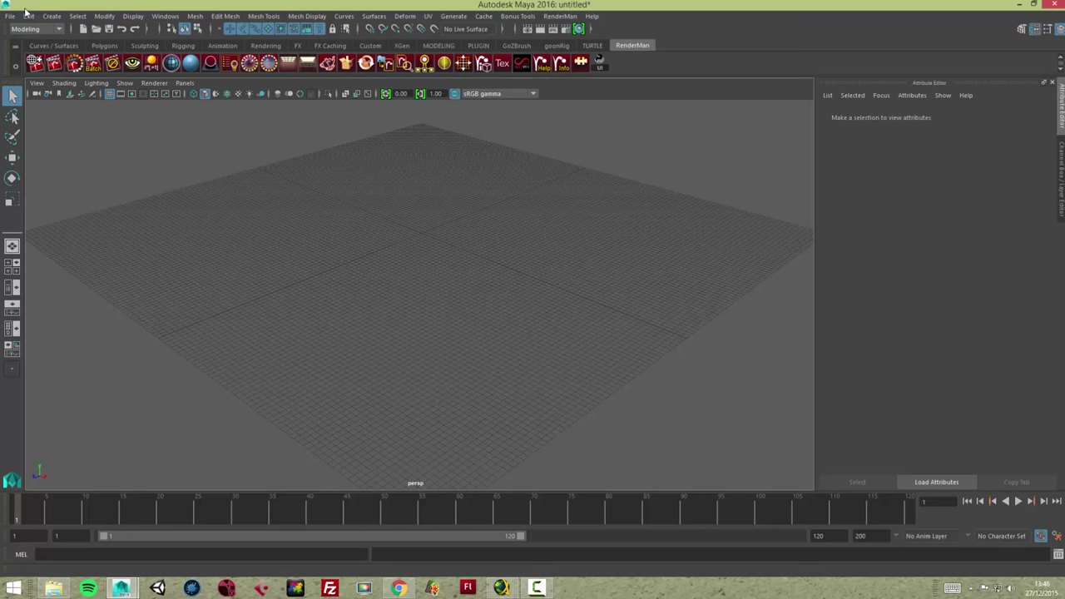
Step: Begin defining a new project in the Project Window, then cancel without making changes
left_click(11, 16)
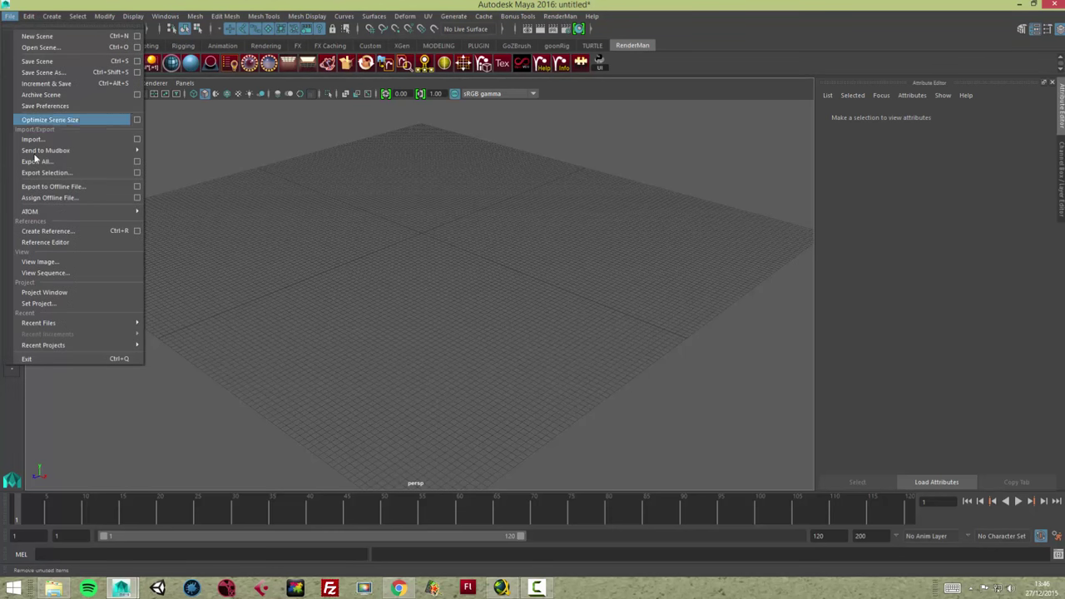
left_click(45, 293)
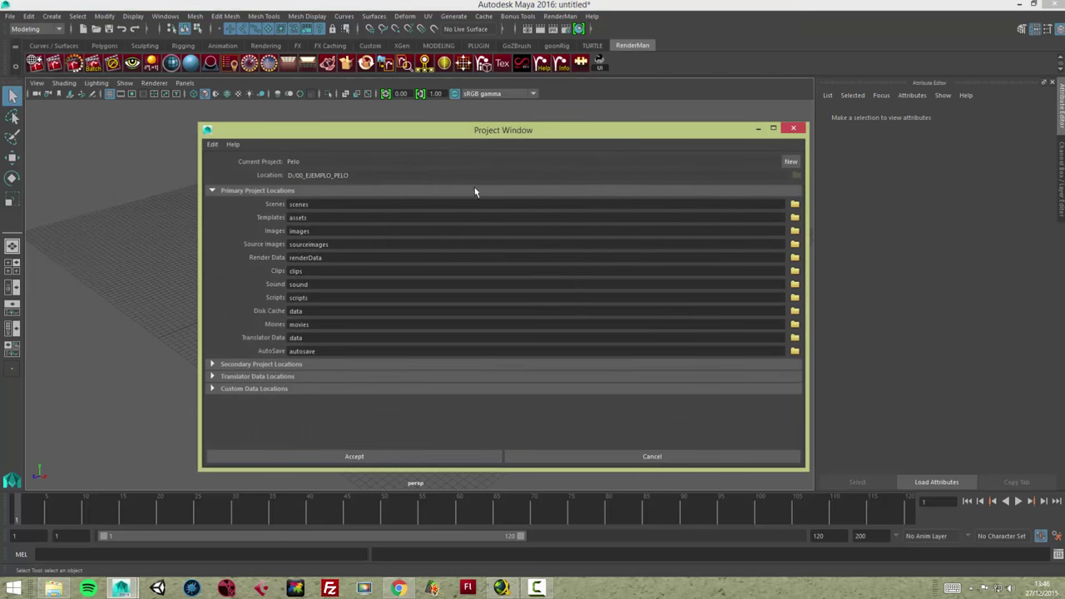
left_click(790, 161)
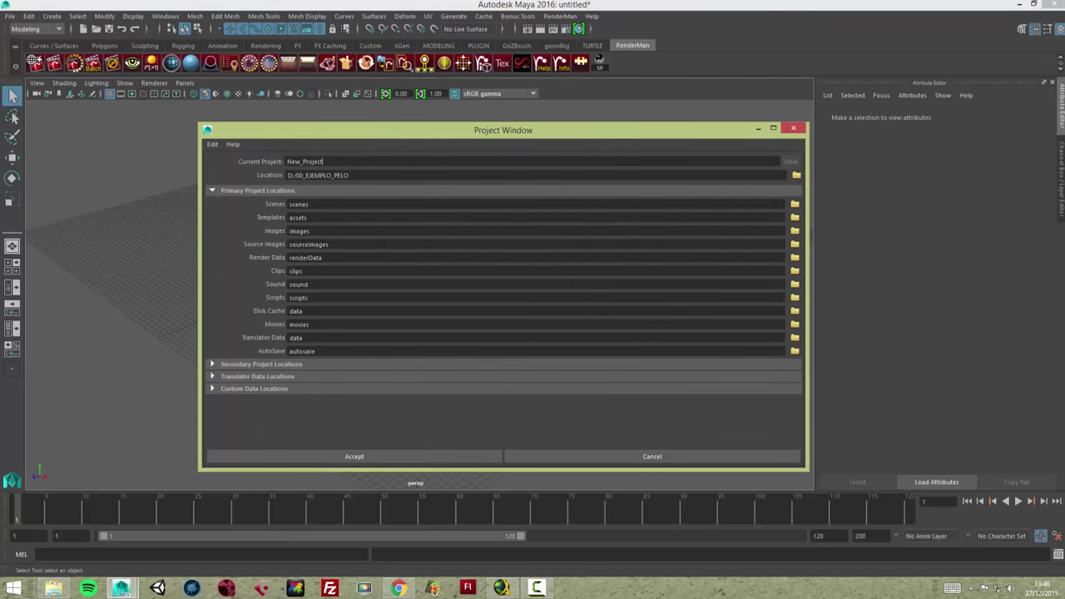
left_click_drag(323, 162, 226, 163)
type("Pelo")
left_click(795, 176)
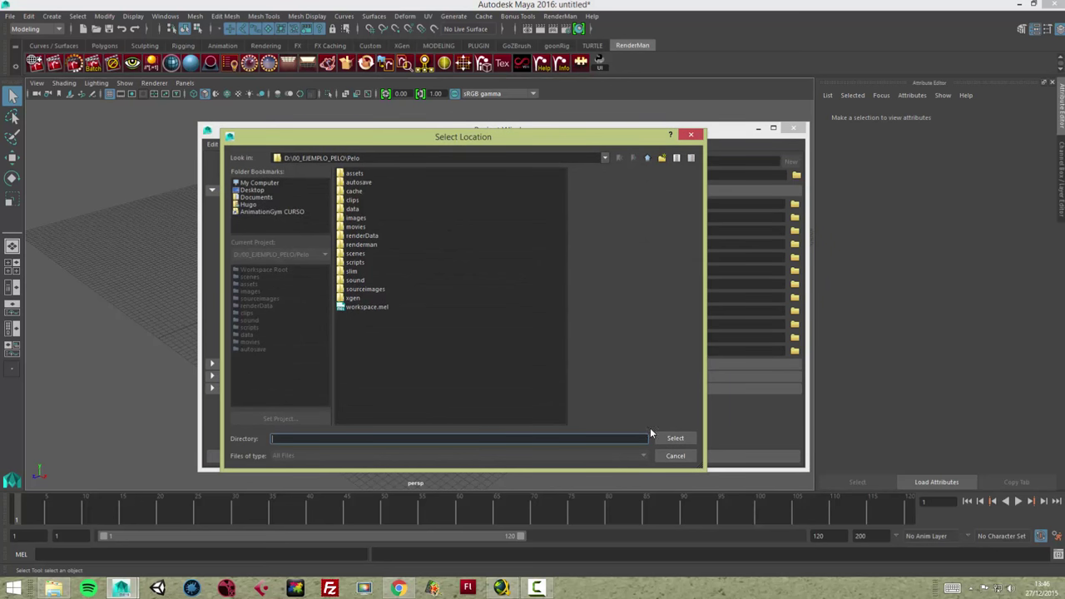
left_click(675, 457)
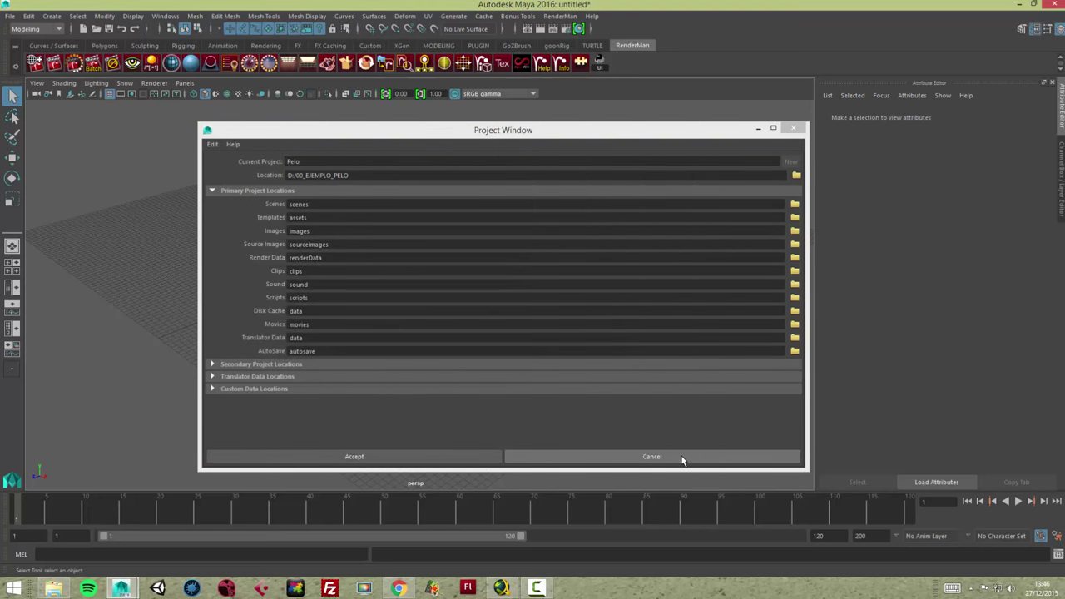
left_click(619, 454)
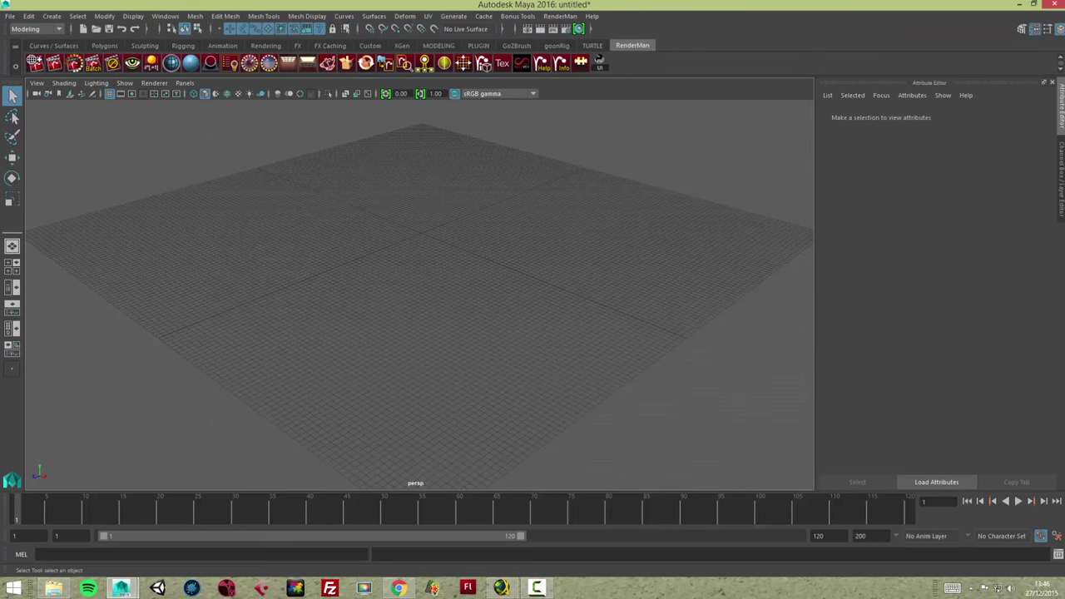
Step: Set the Pelo folder under D:/00_EJEMPLO_PELO as the current project
left_click(11, 16)
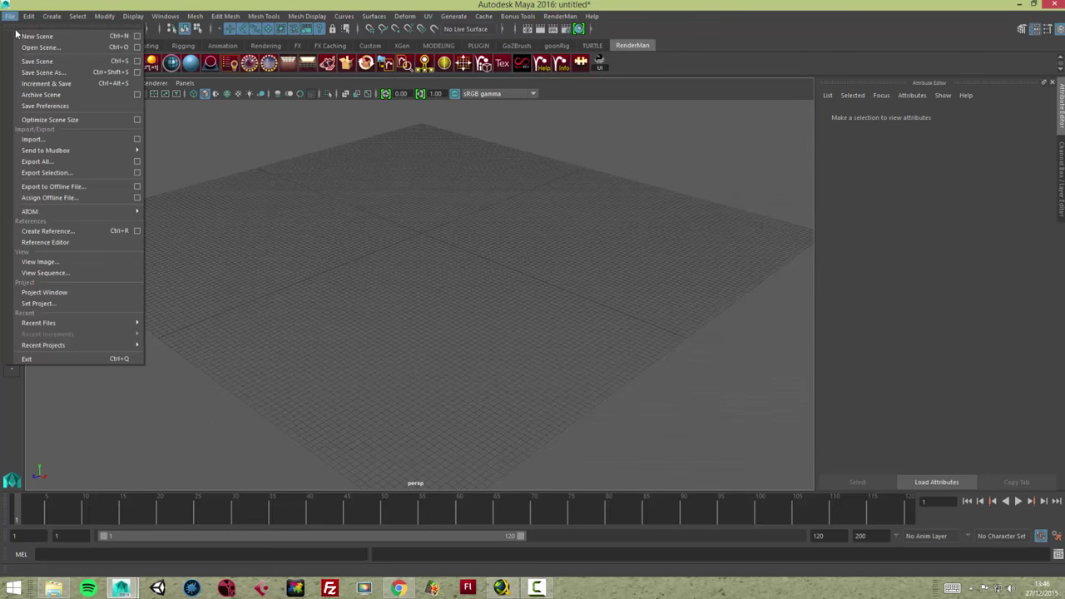
left_click(40, 304)
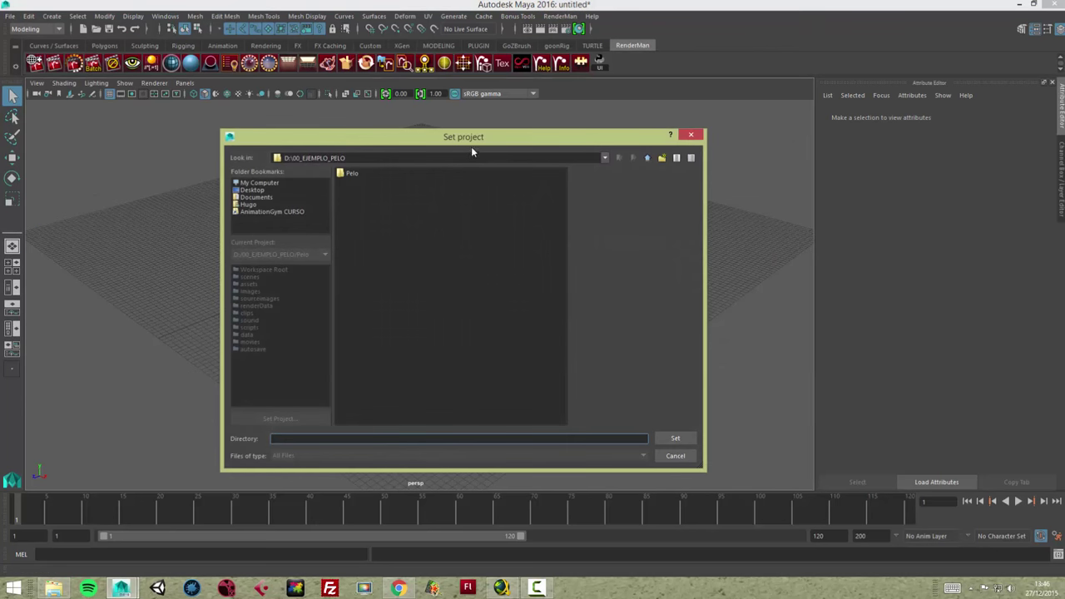
left_click(394, 167)
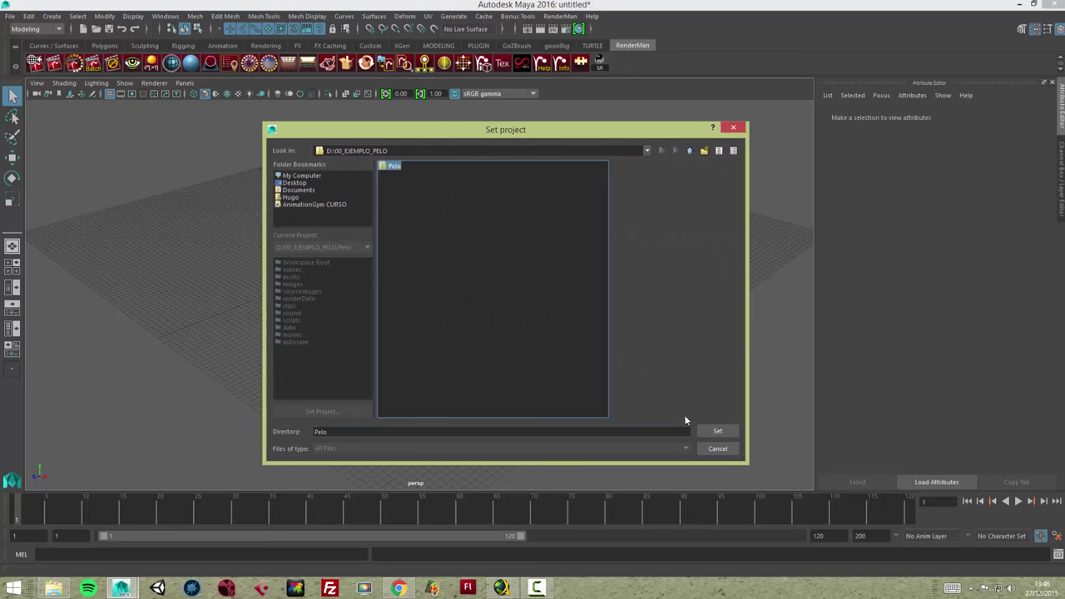
left_click(718, 431)
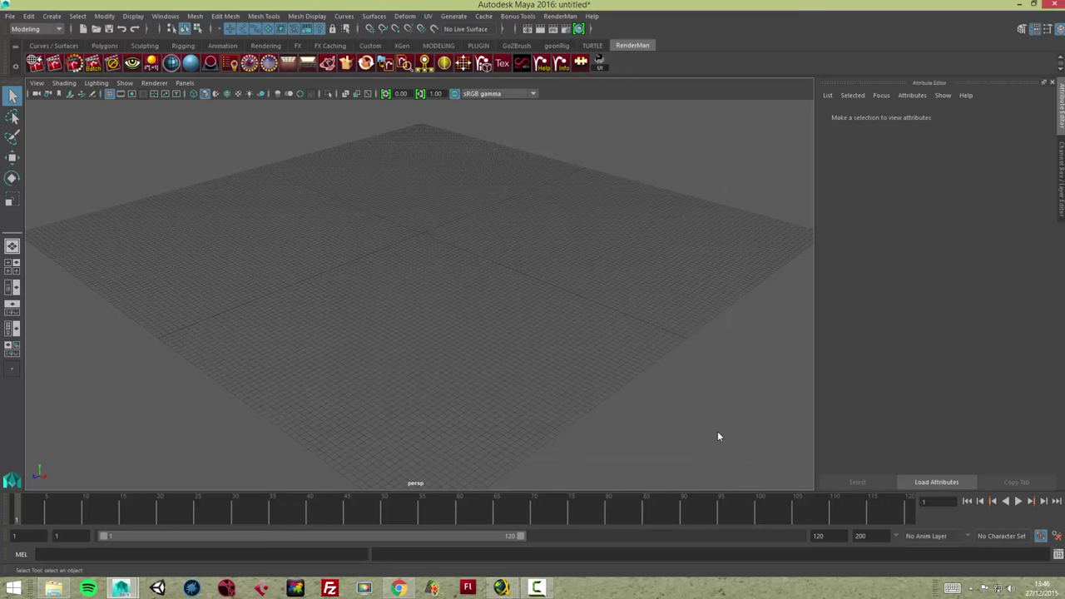
Step: In Save Scene As, choose Pelo_001.ma from the scenes folder as the file name
scroll(521, 286, "up", 1)
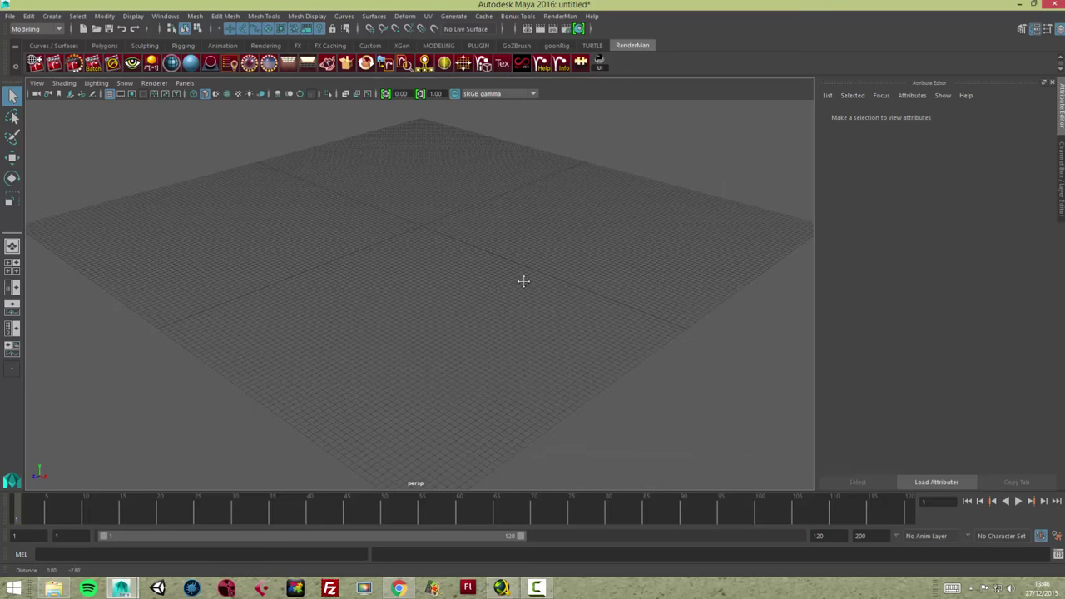
left_click(11, 17)
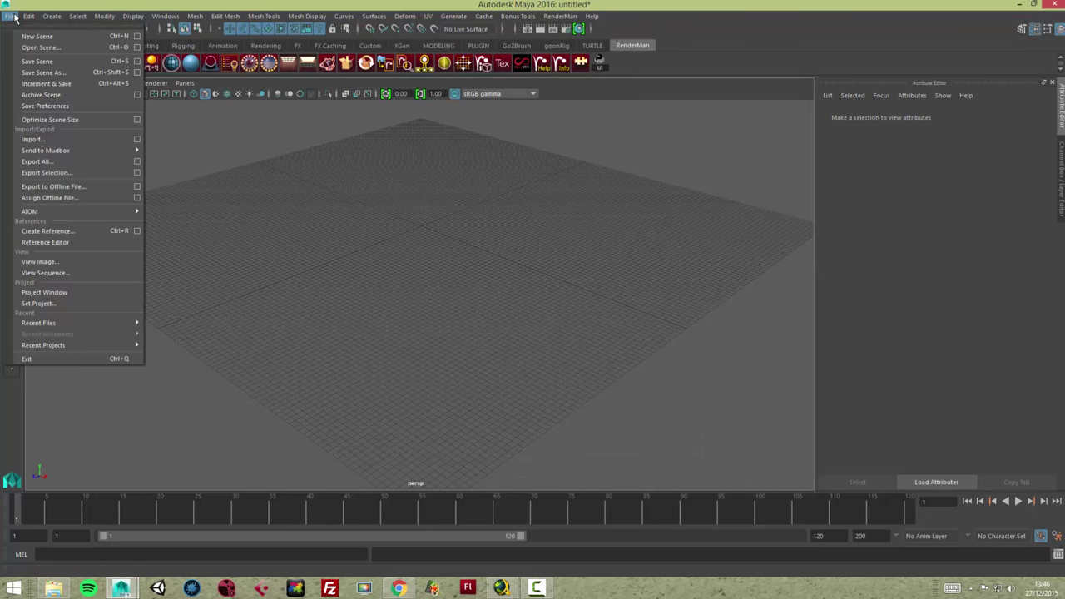
left_click(39, 74)
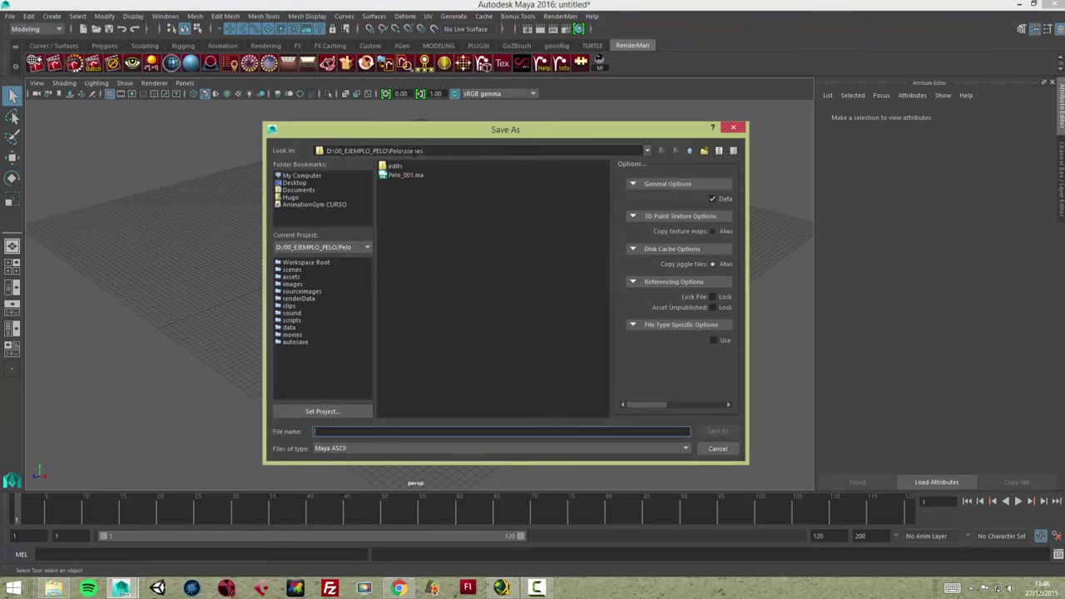
left_click(406, 175)
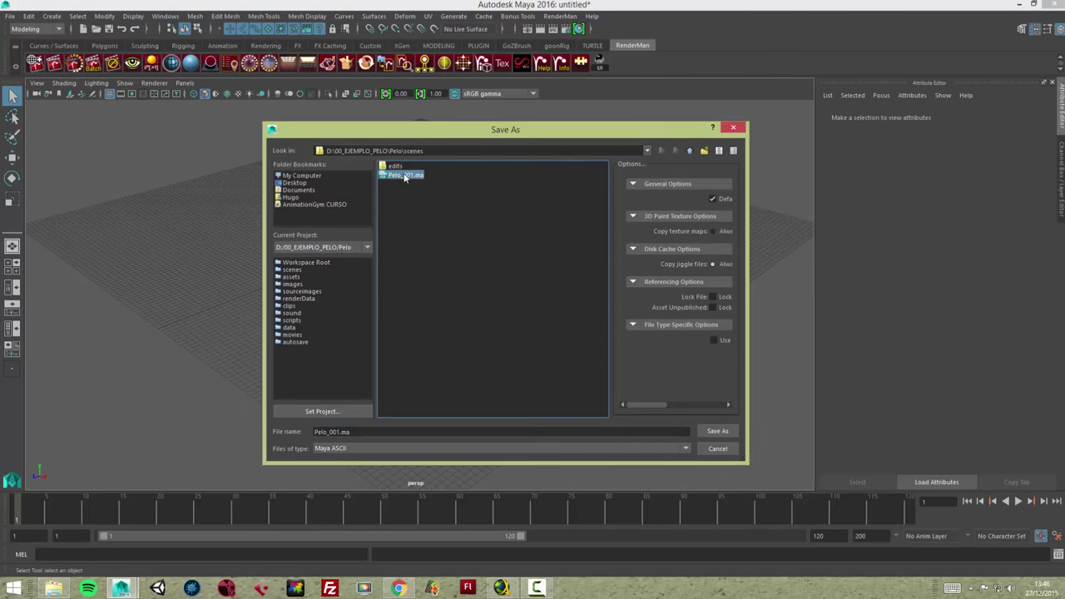
left_click_drag(328, 151, 424, 150)
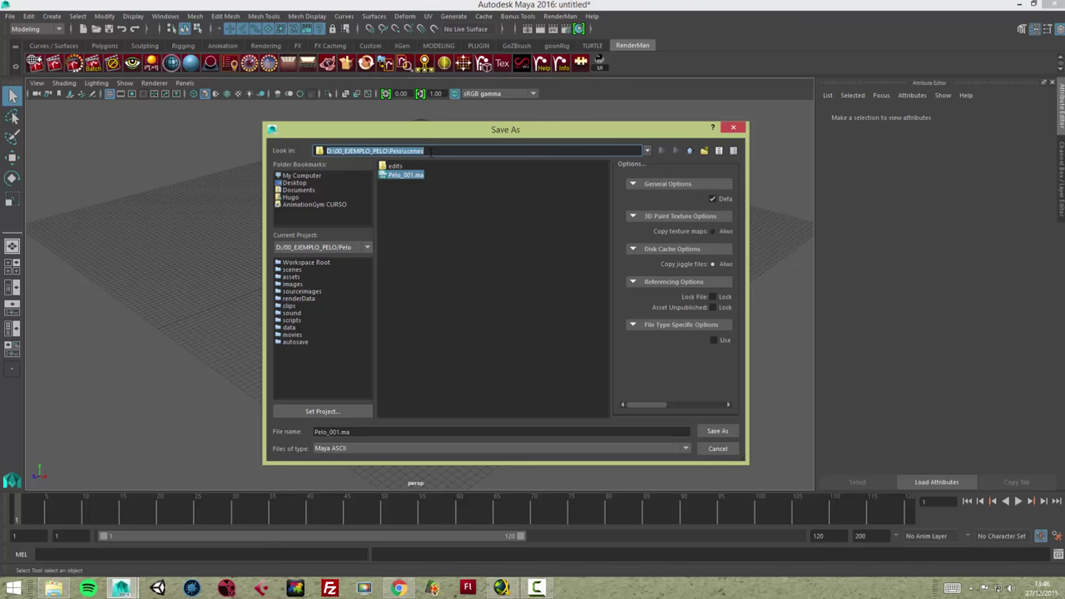
left_click(431, 151)
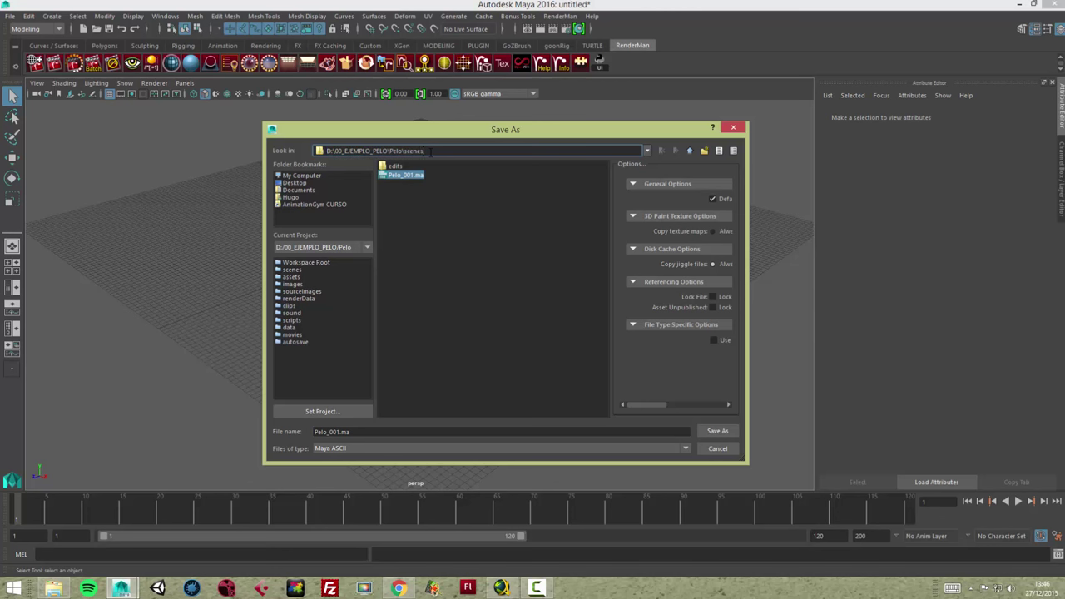
left_click_drag(421, 151, 329, 150)
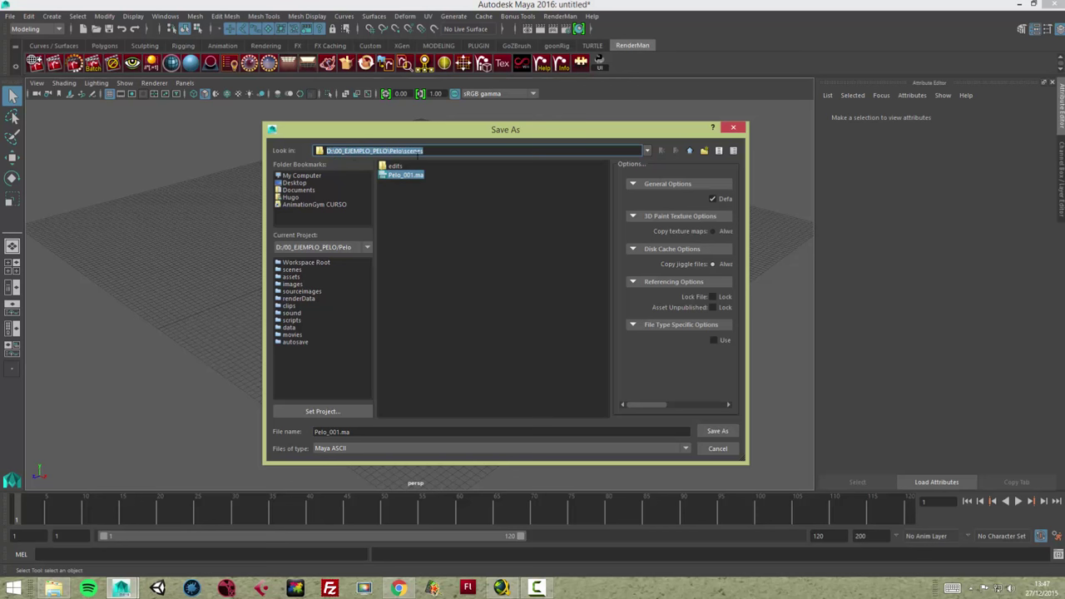
left_click(498, 151)
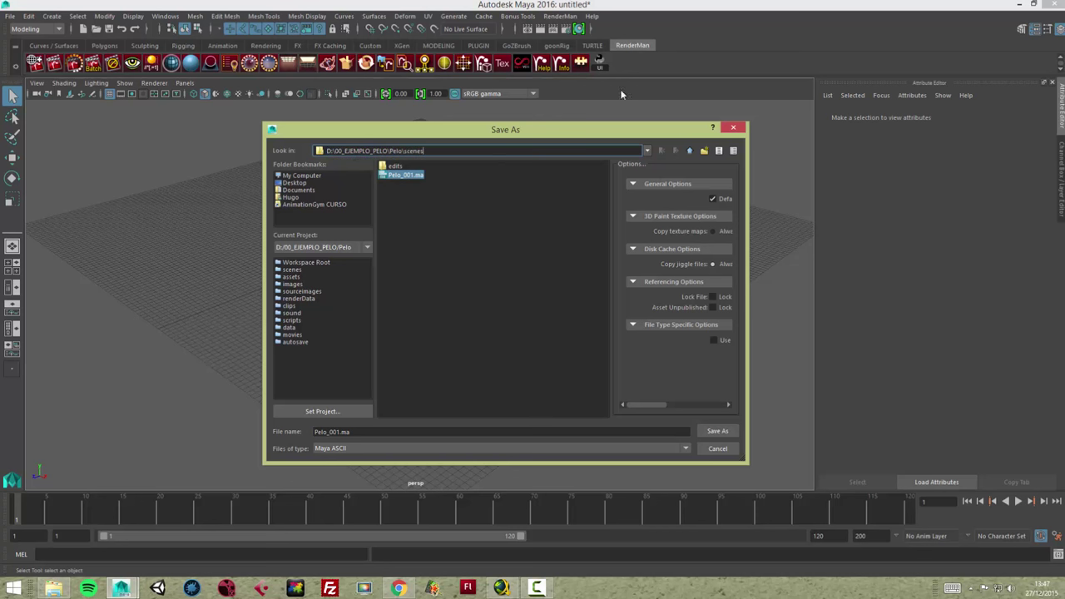
Step: Keep Pelo as the project and save as Pelo_001.ma, replacing the existing file
left_click_drag(614, 125, 575, 133)
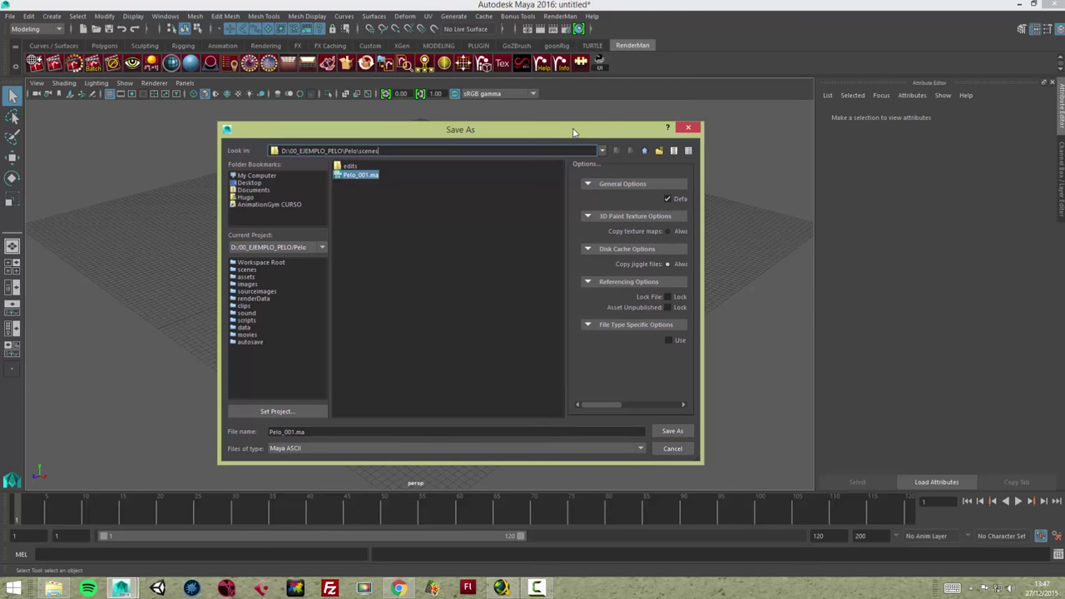
left_click(324, 249)
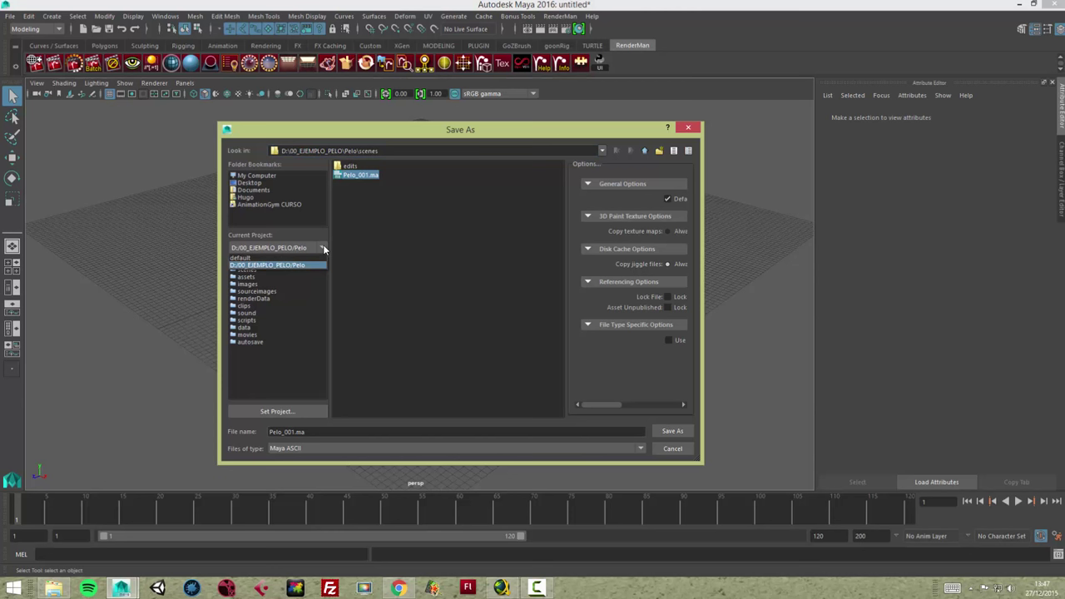
left_click(254, 266)
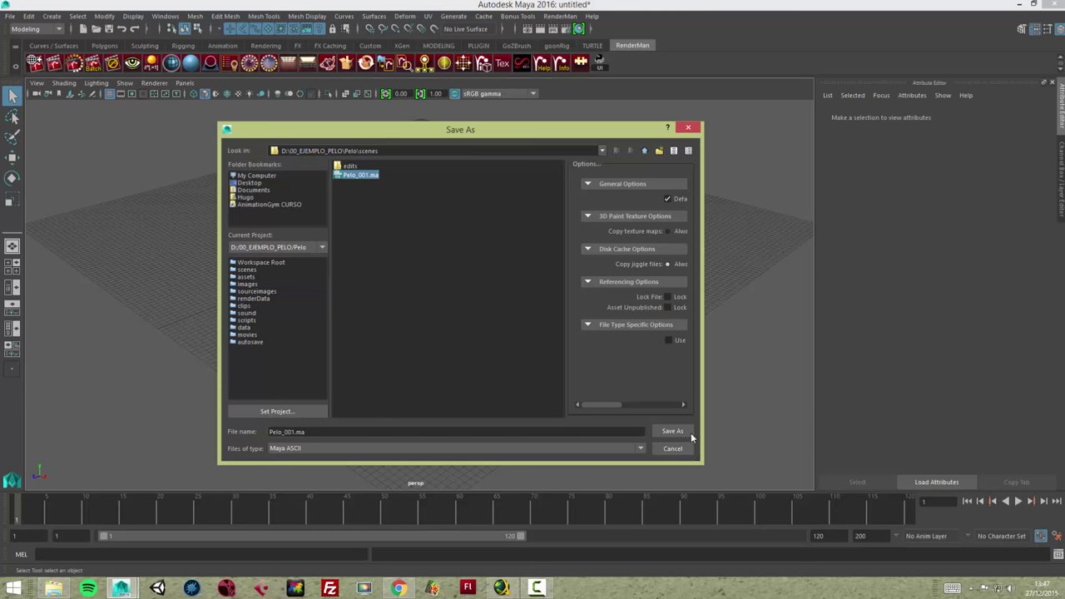
left_click(673, 432)
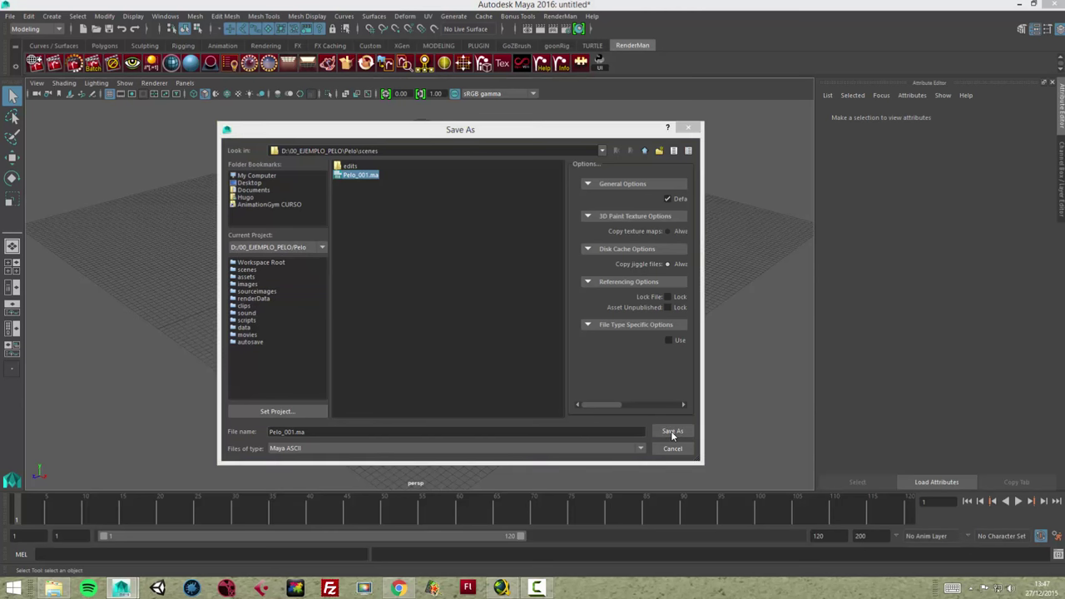
left_click(443, 311)
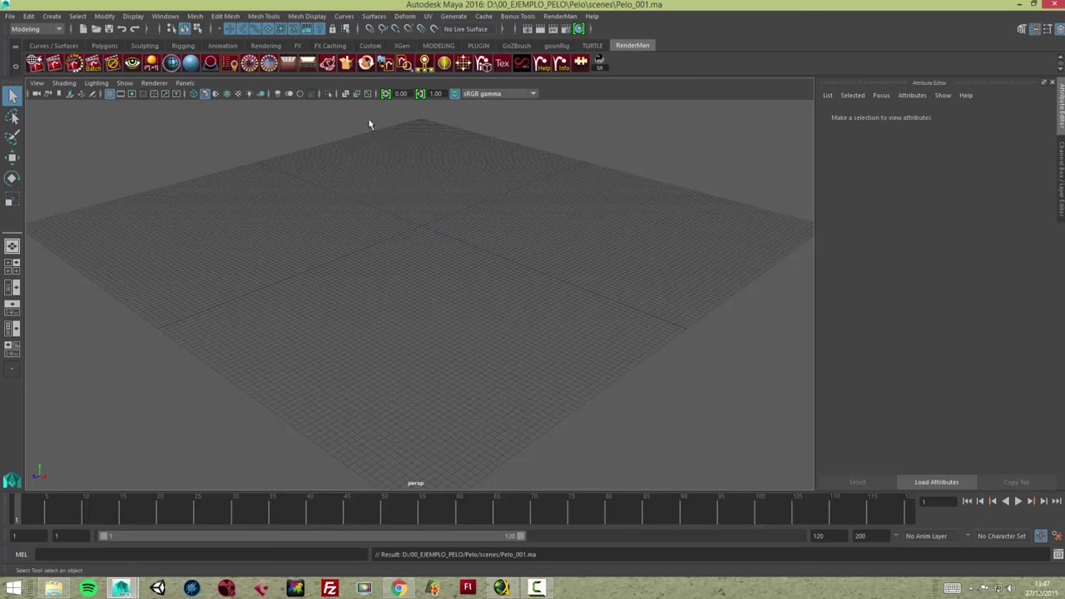
Step: Verify in the Plug-in Manager that RenderMan_for_Maya.mll and xgenToolkit.mll are loaded, then close it
left_click(171, 17)
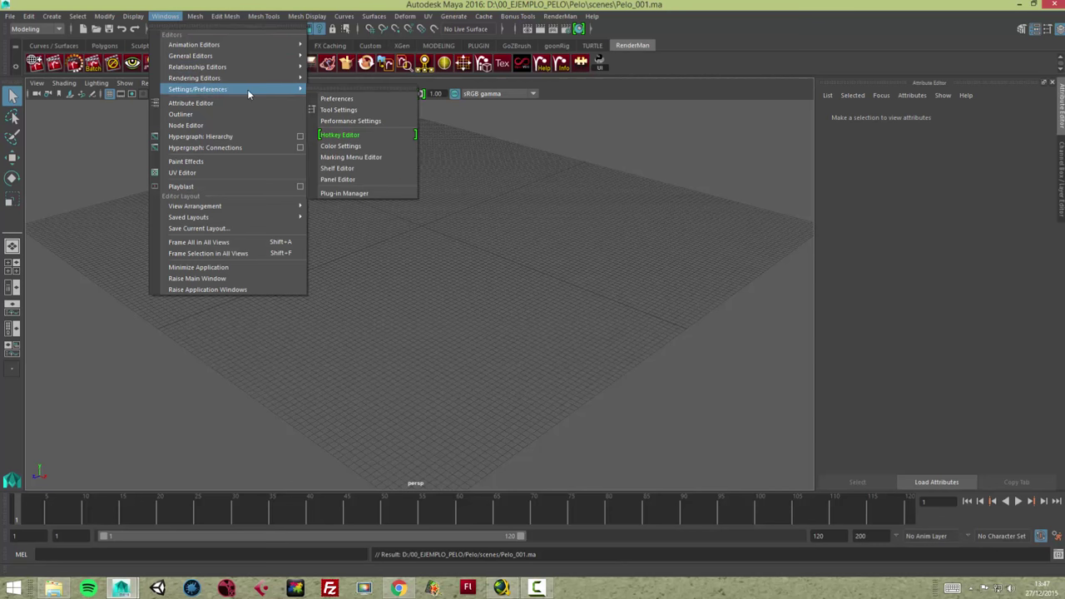
left_click(359, 193)
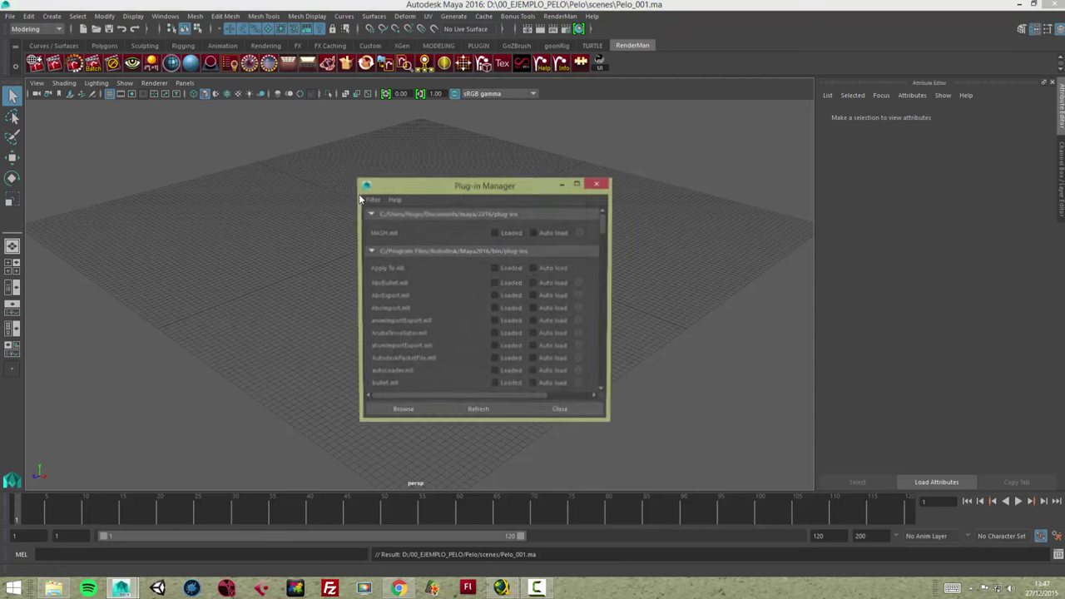
left_click_drag(605, 225, 613, 306)
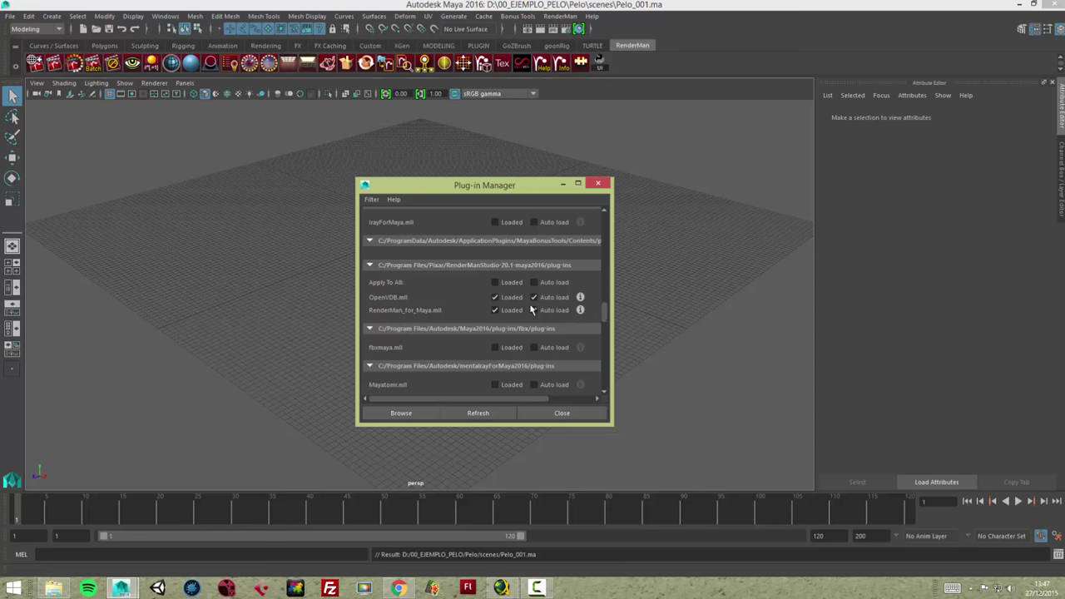
left_click_drag(603, 311, 607, 329)
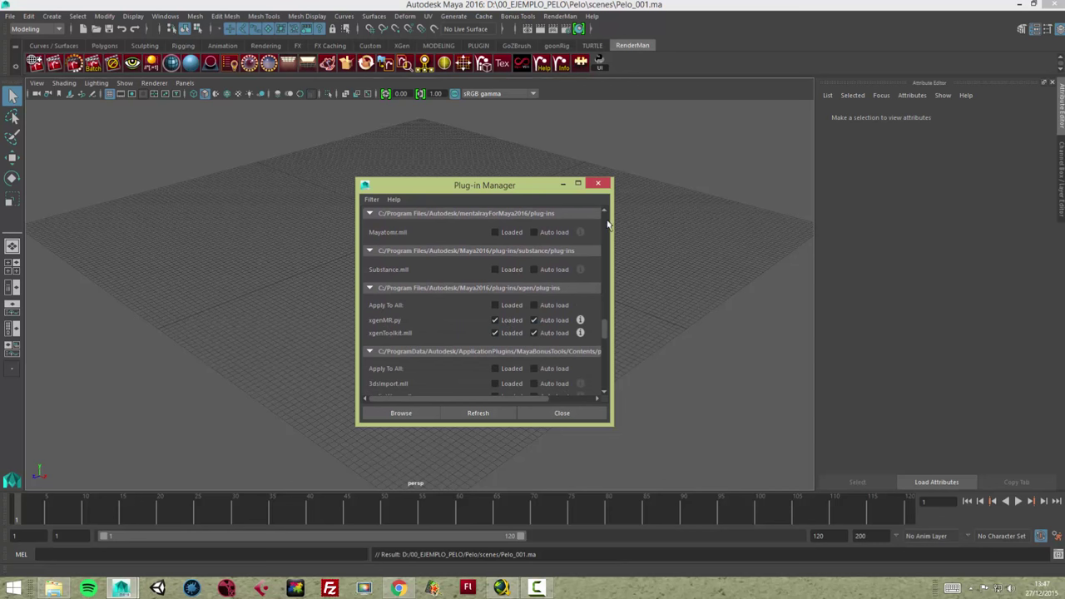
left_click(596, 186)
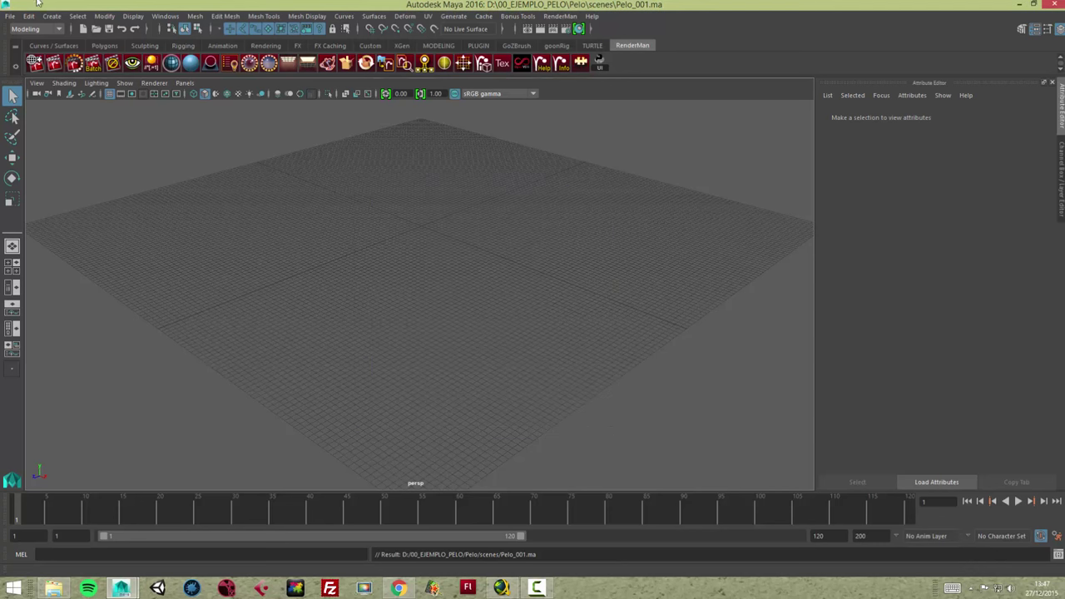
Step: Create a polygon sphere and frame the view on it from slightly below
left_click(52, 17)
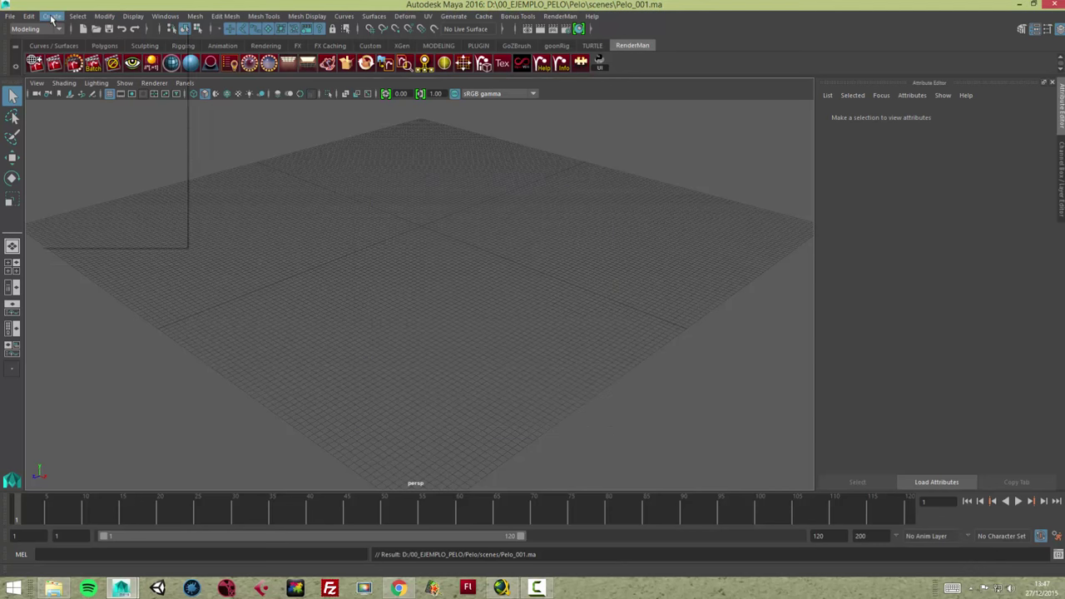
left_click(212, 65)
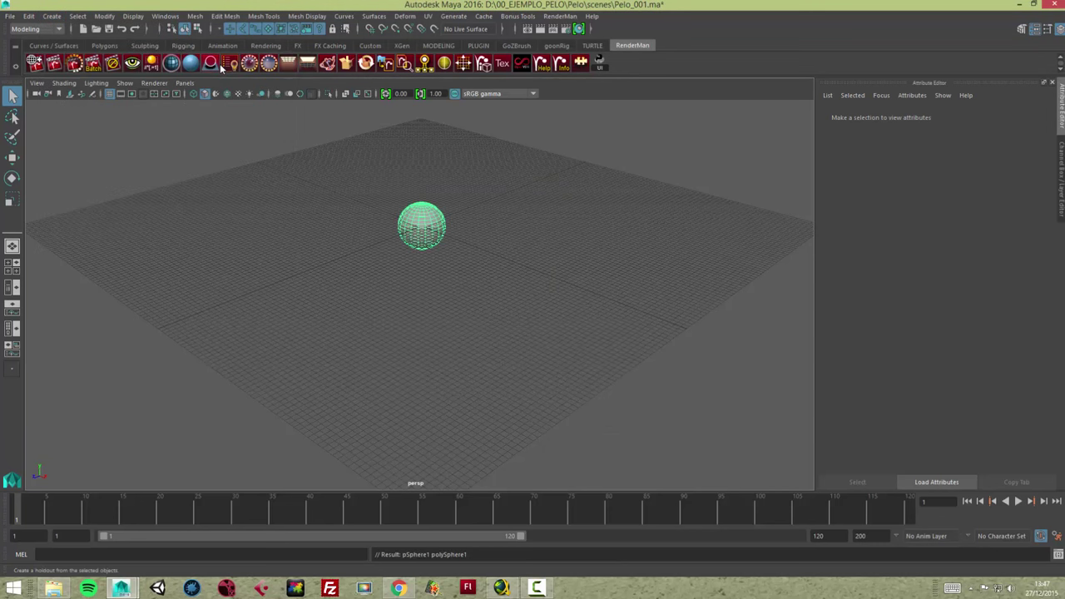
key("f")
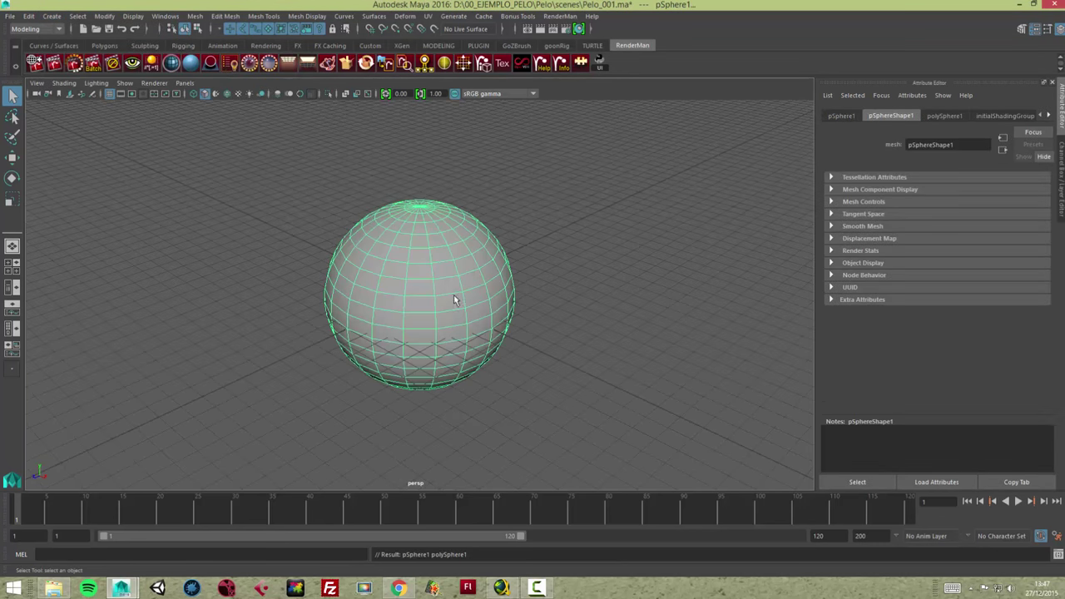
mouse_move(453, 300)
left_mouse_down("alt")
mouse_move(518, 350)
mouse_move(518, 337)
left_mouse_up("alt")
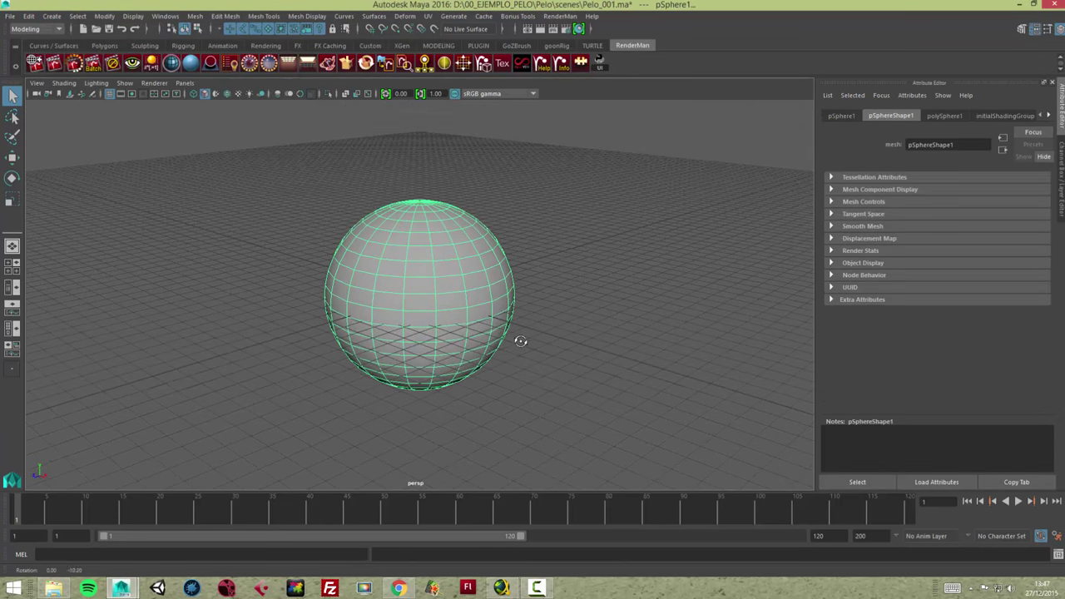
Step: Assign a PxrDisney material to the sphere with Specular and Sheen Tint set to 0
left_click(191, 65)
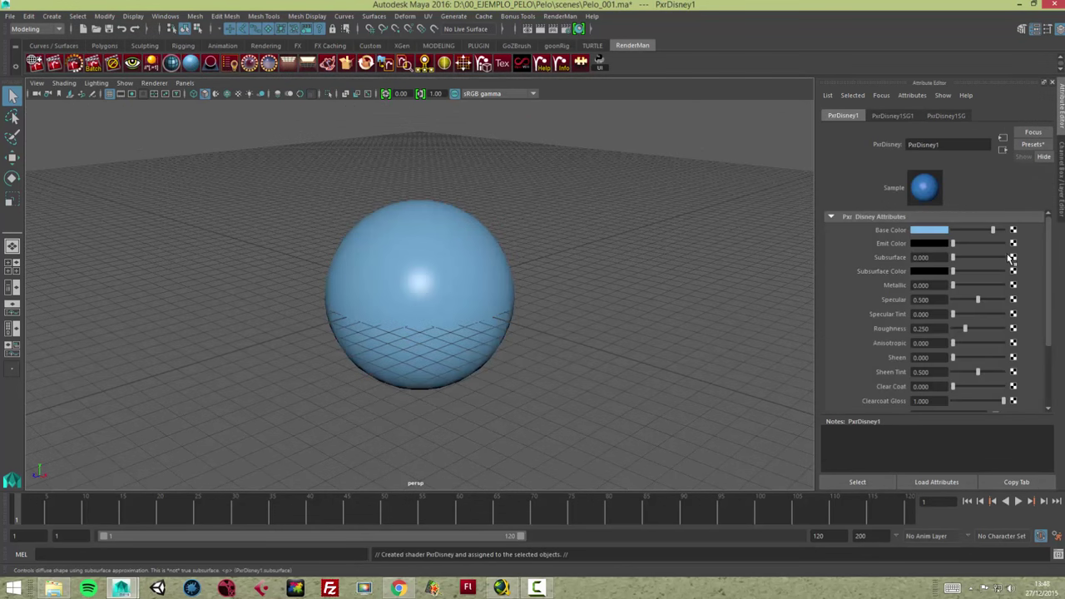
mouse_move(978, 300)
left_mouse_down()
mouse_move(943, 304)
mouse_move(945, 331)
left_mouse_up()
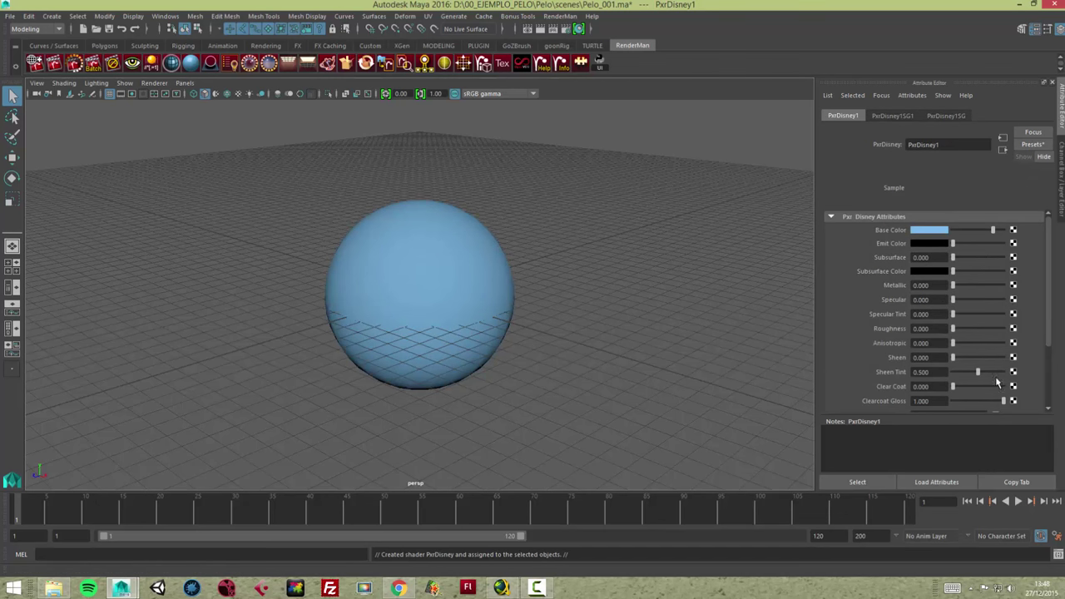
left_click_drag(979, 374, 949, 374)
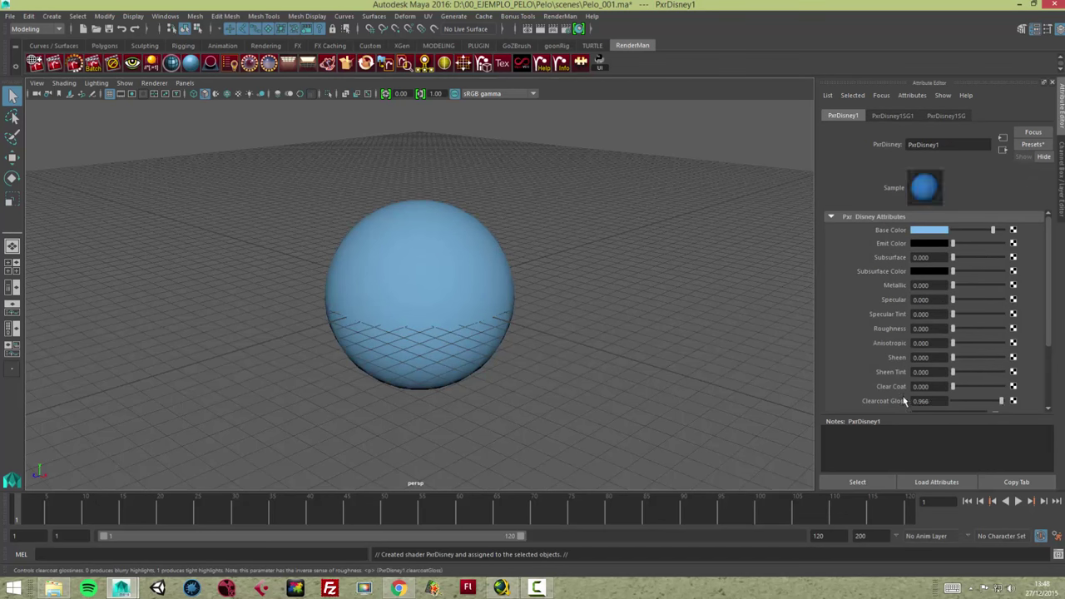
Step: Set the PxrDisney Base Color to very dark brown (H 34.615, S 0.750, V 0.036)
left_click(942, 231)
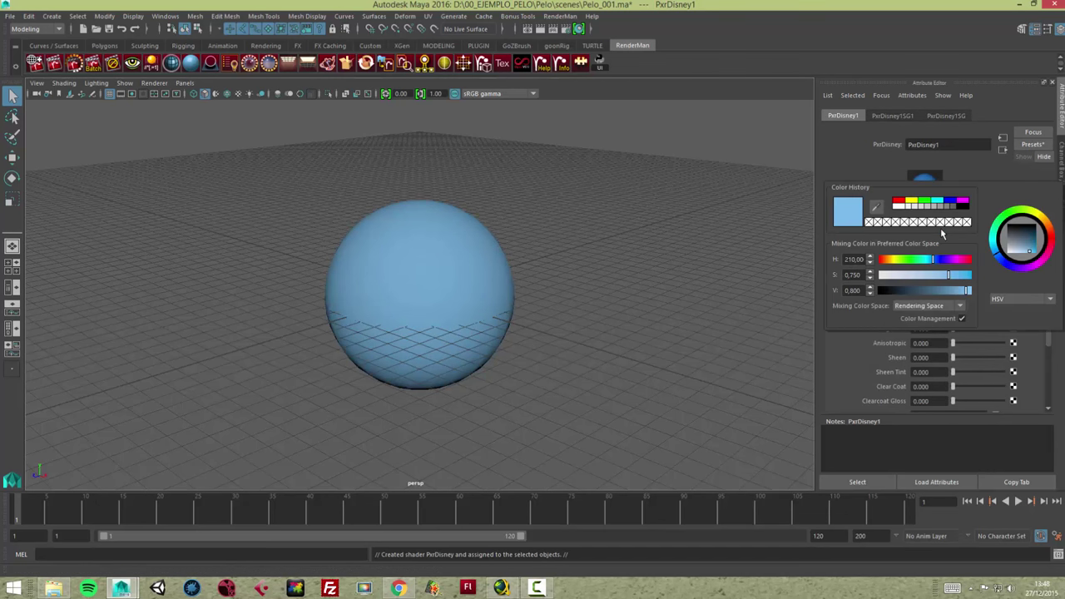
mouse_move(905, 263)
left_mouse_down()
mouse_move(890, 263)
mouse_move(899, 290)
left_mouse_up()
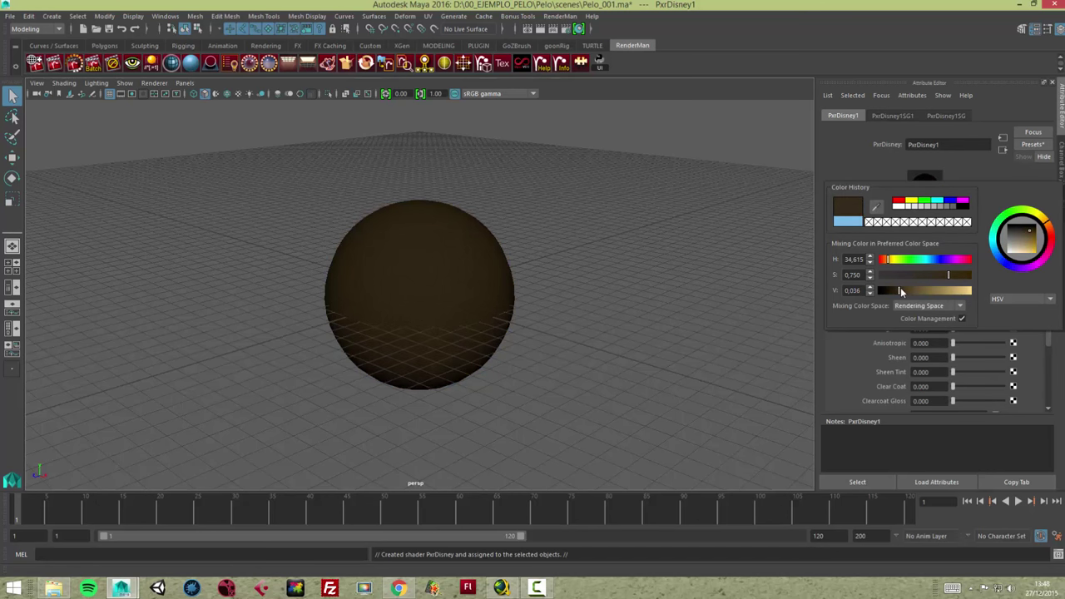
Step: Select the sphere and open the XGen window from the XGen shelf
left_click(711, 242)
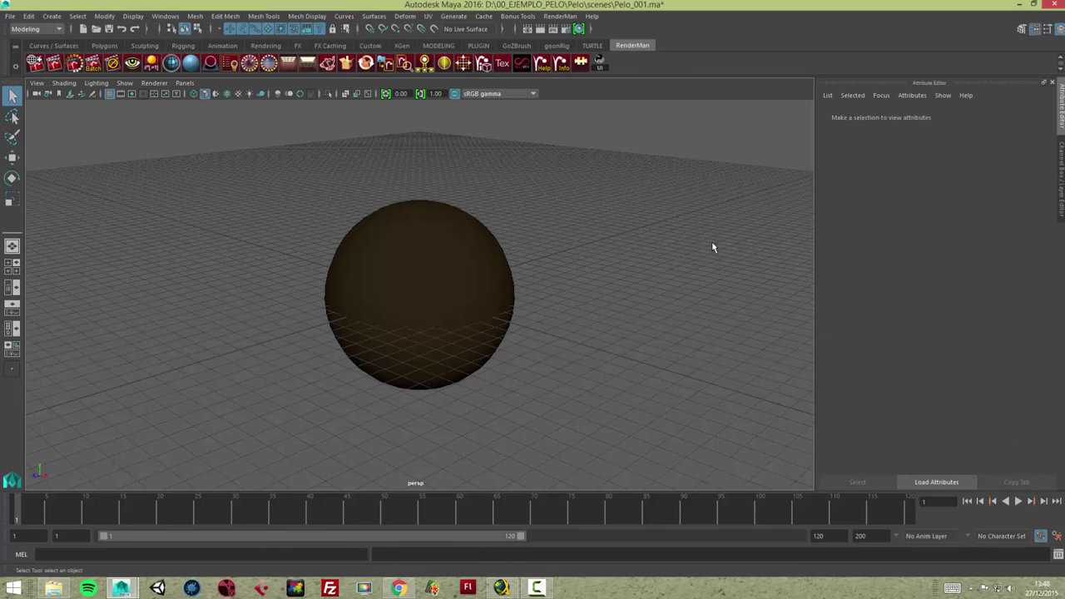
left_click(444, 258)
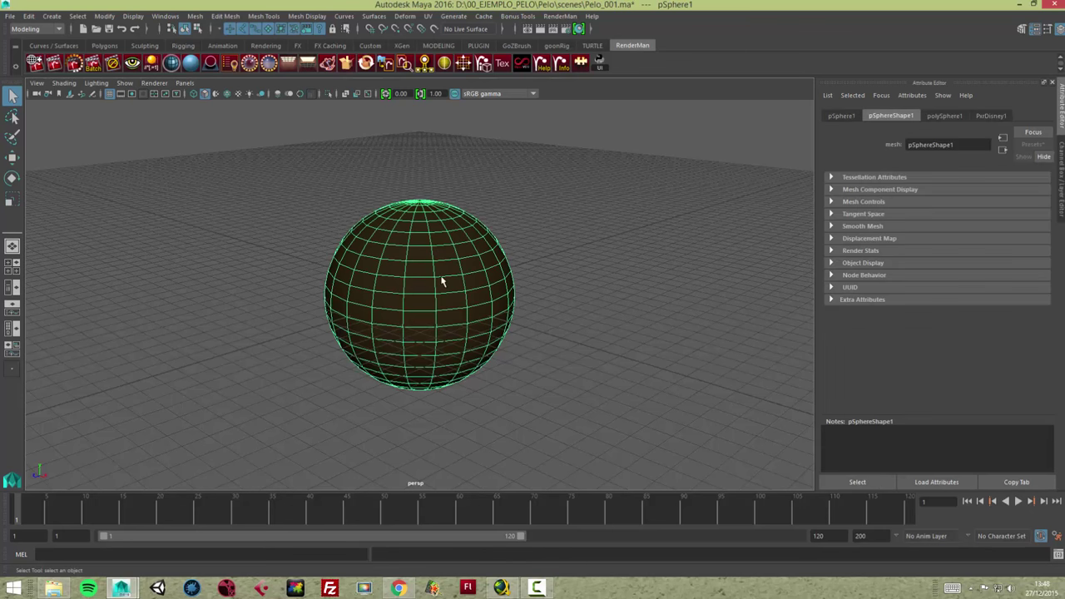
left_click(403, 46)
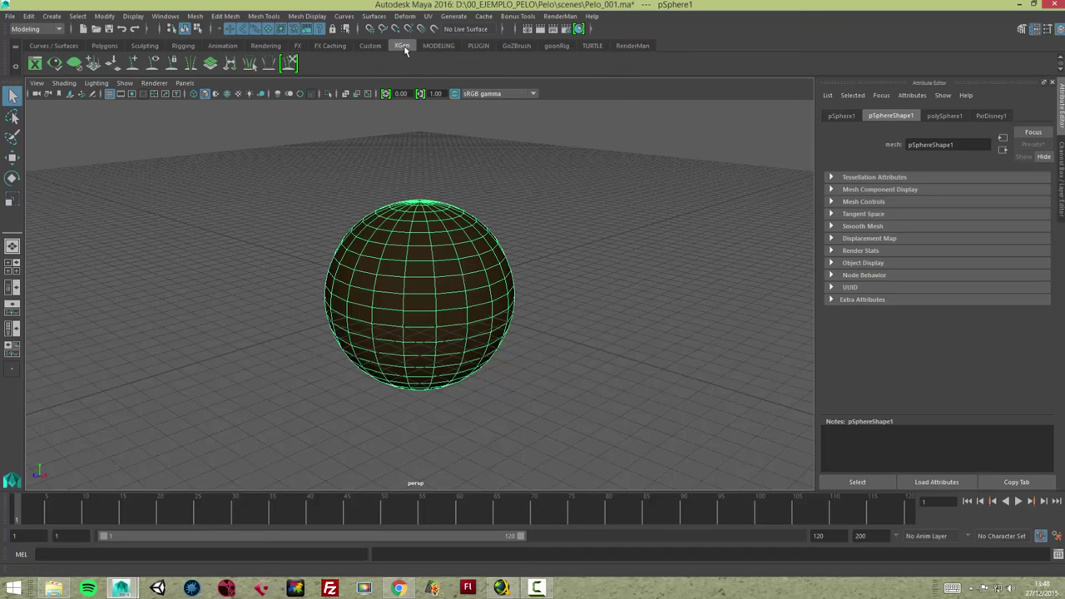
left_click(36, 67)
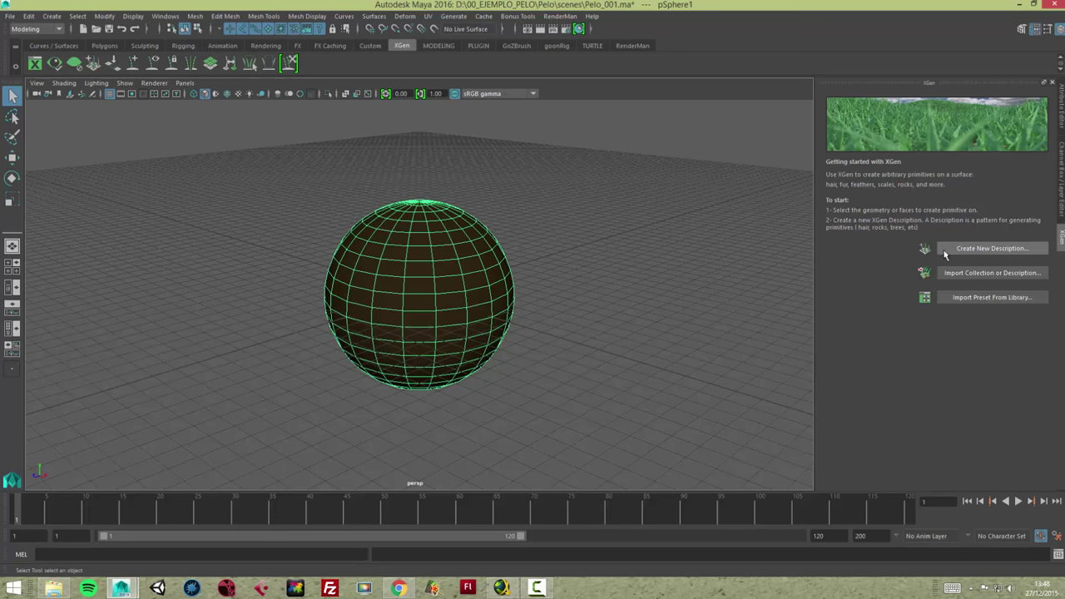
Step: Create spline description description1 in collection1, placed randomly across the sphere's surface
left_click(988, 249)
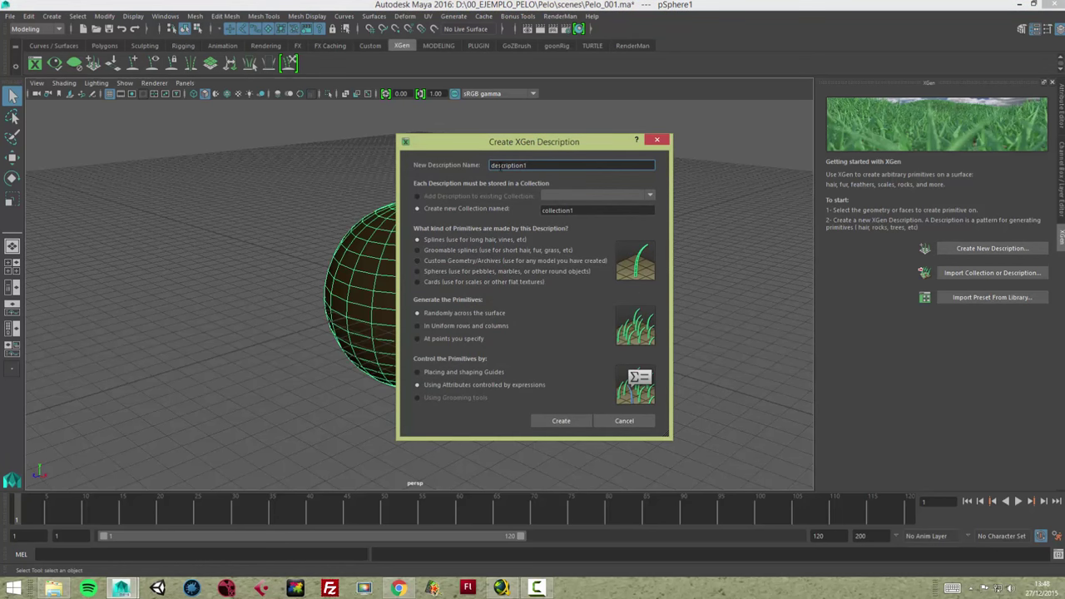
left_click(561, 420)
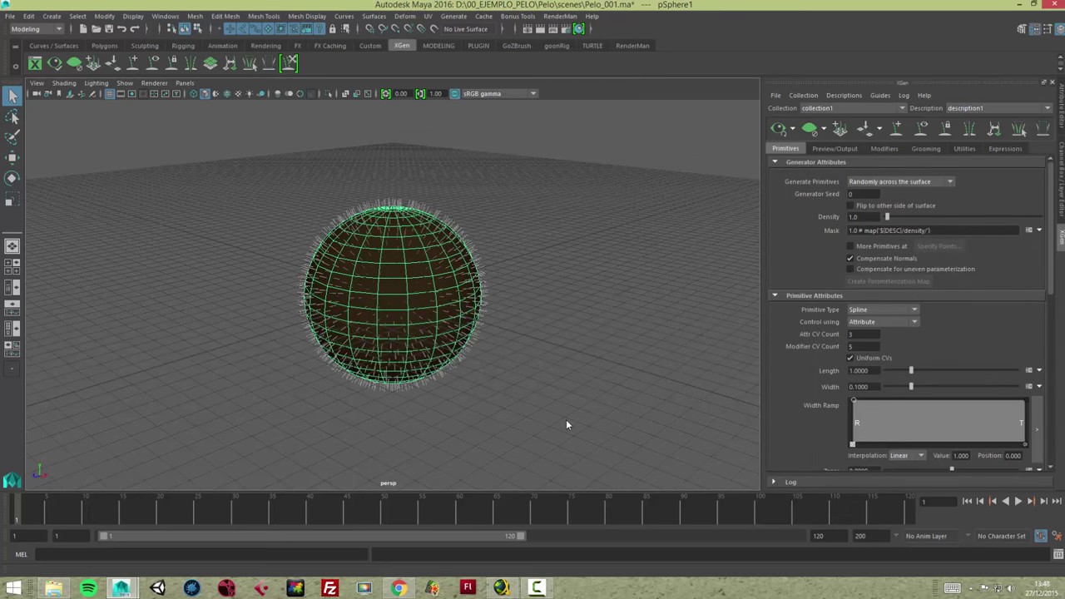
Step: Set description1's hair Density to 25 and Length to 3.0
mouse_move(388, 334)
right_mouse_down("alt")
mouse_move(524, 315)
mouse_move(600, 333)
mouse_move(474, 350)
right_mouse_up("alt")
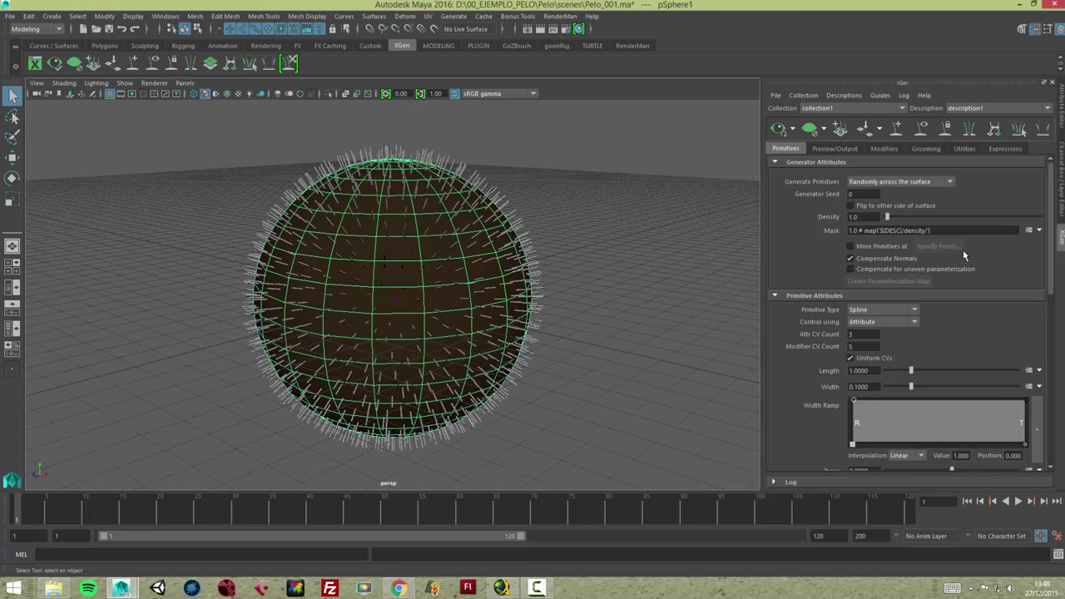
mouse_move(1050, 254)
left_mouse_down()
mouse_move(1056, 319)
mouse_move(1060, 226)
left_mouse_up()
left_click(857, 217)
type("25")
key("Return")
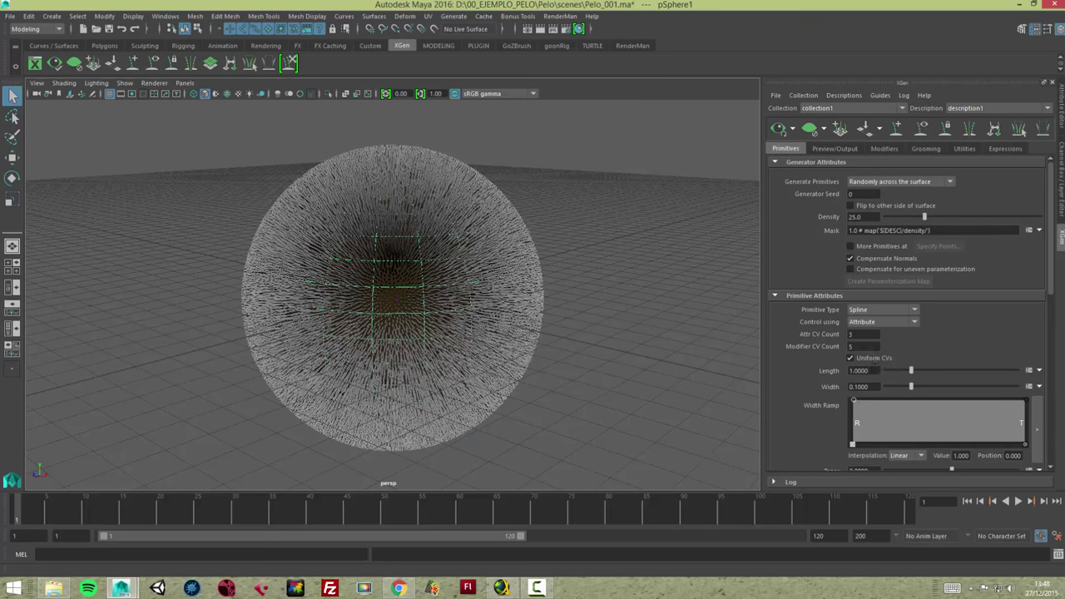
left_click_drag(874, 370, 786, 368)
type("3.0")
key("Return")
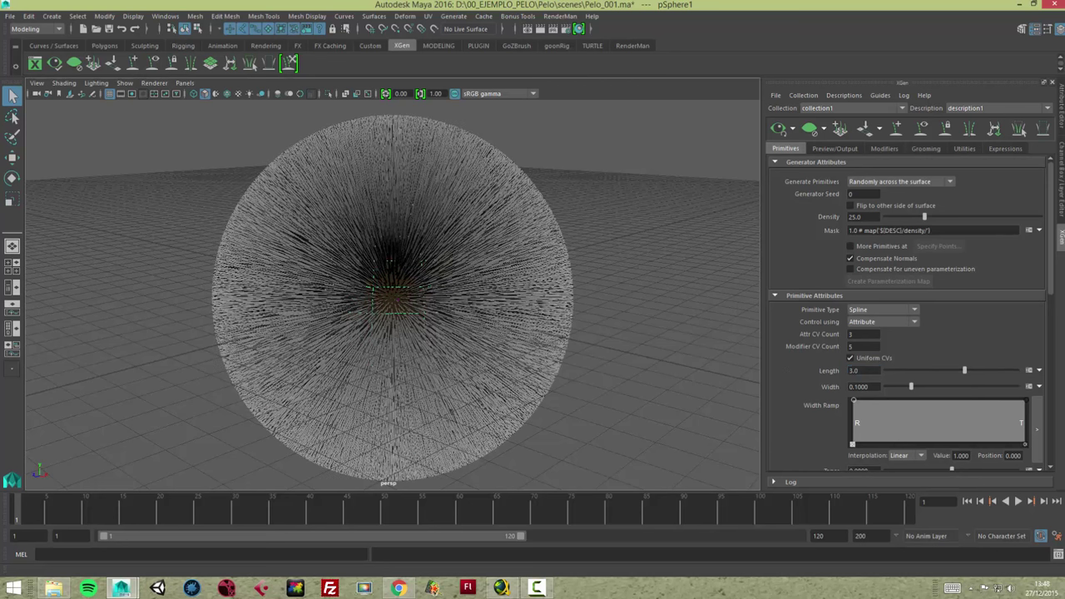
Step: Raise the hair Taper to about 0.865 so strands narrow toward their tips
left_click_drag(1053, 267, 1051, 303)
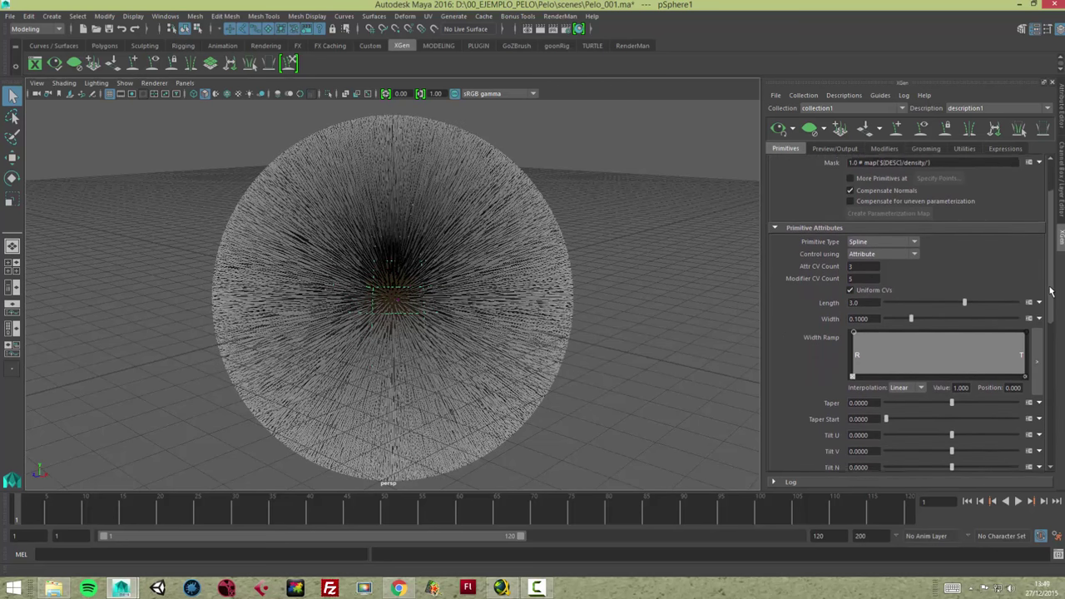
scroll(847, 316, "down", 5)
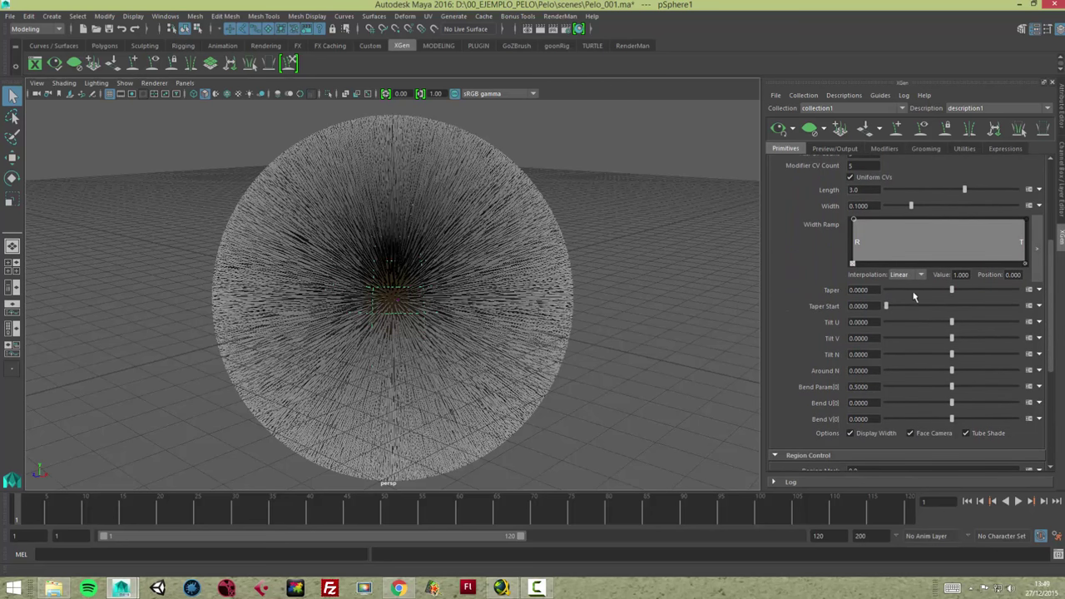
left_click_drag(952, 288, 1009, 291)
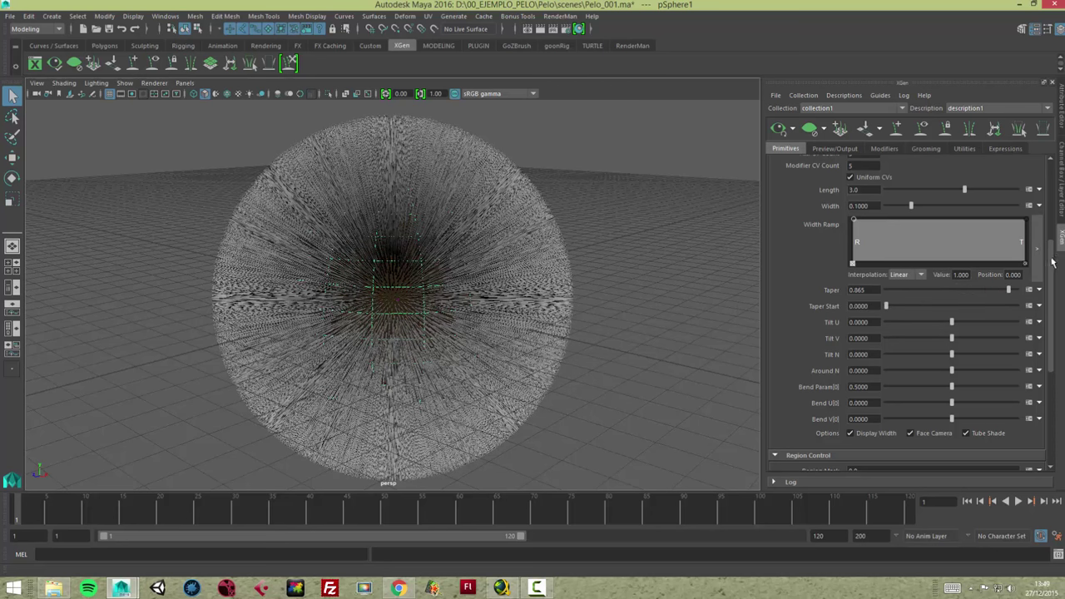
scroll(1053, 263, "up", 10)
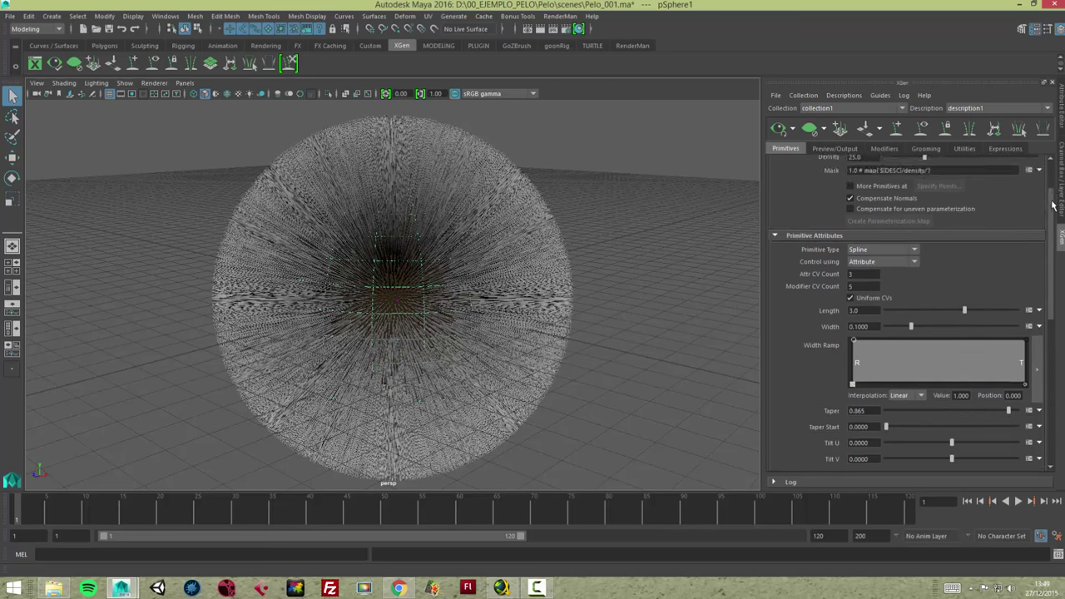
Step: Add a Noise modifier to description1 in the Modifiers tab
left_click(884, 149)
left_click(1014, 177)
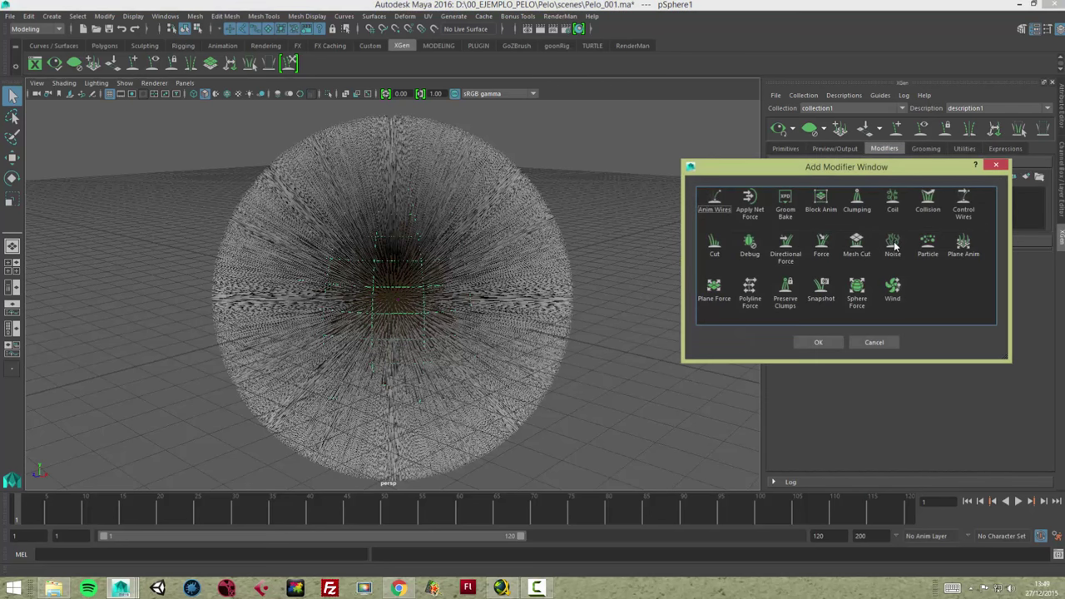
left_click(892, 244)
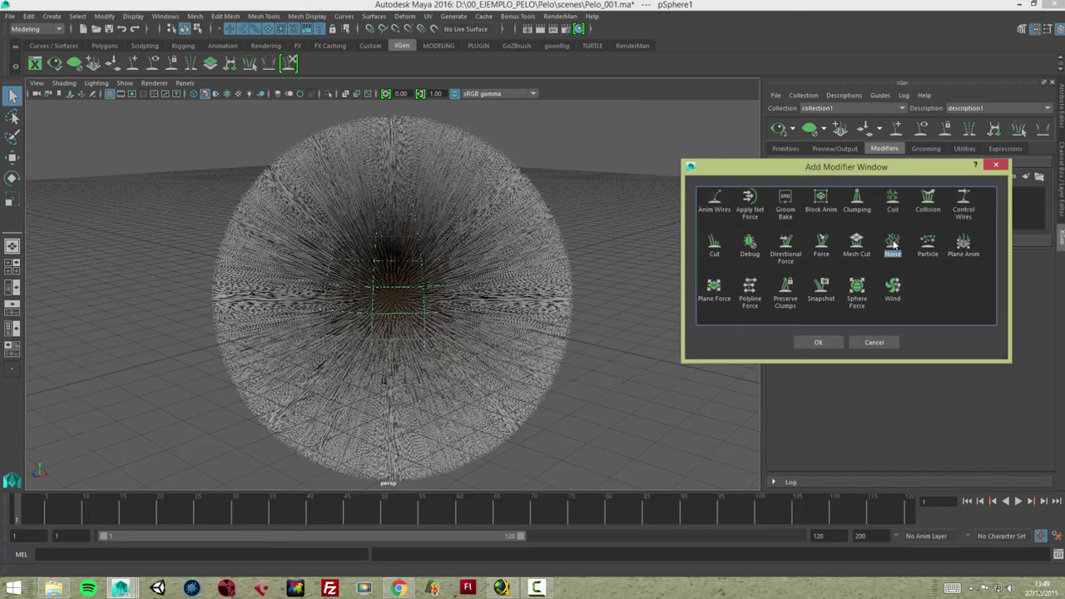
left_click(820, 343)
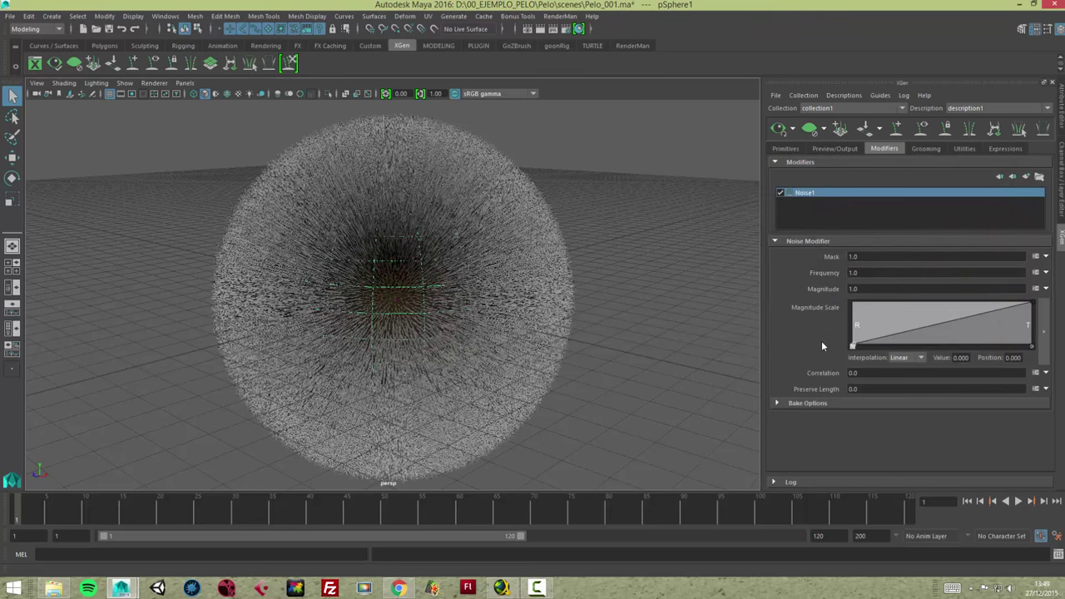
Step: Set the Noise1 modifier's Magnitude to 5
left_click(853, 287)
type("3")
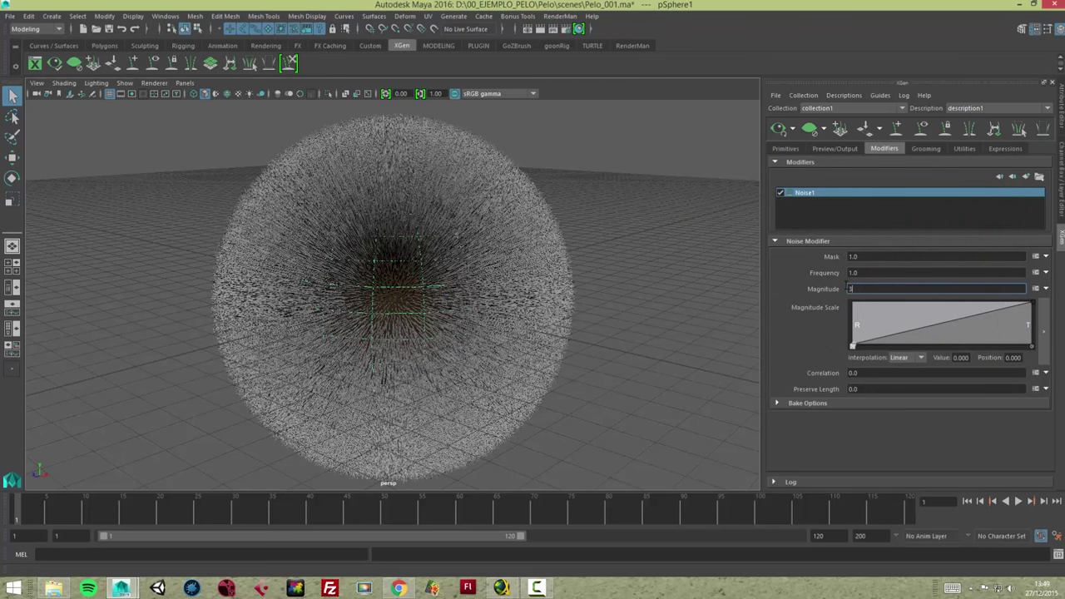
key("Return")
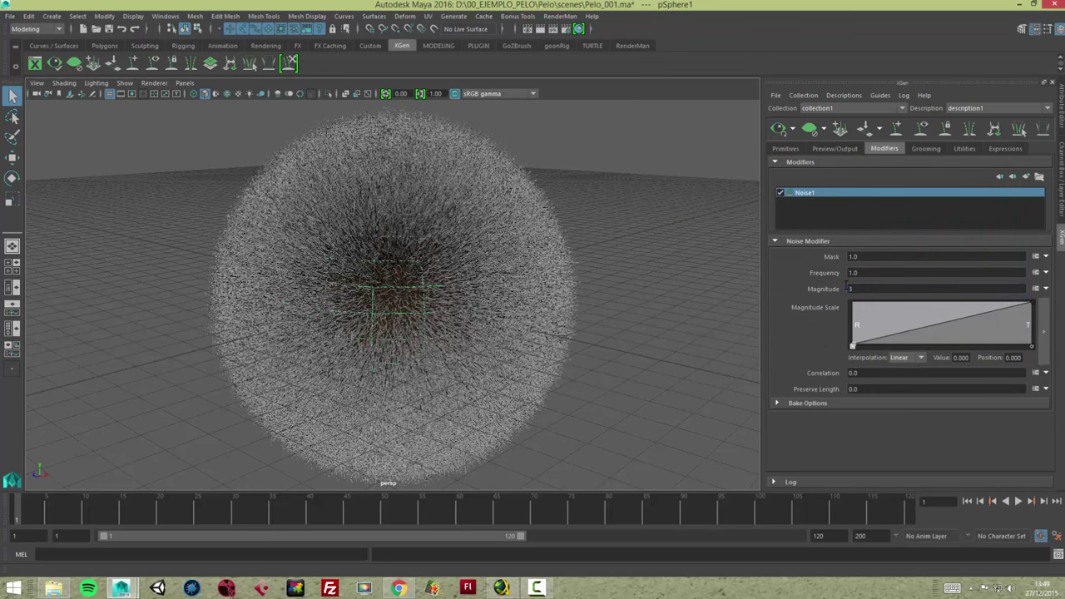
left_click(850, 289)
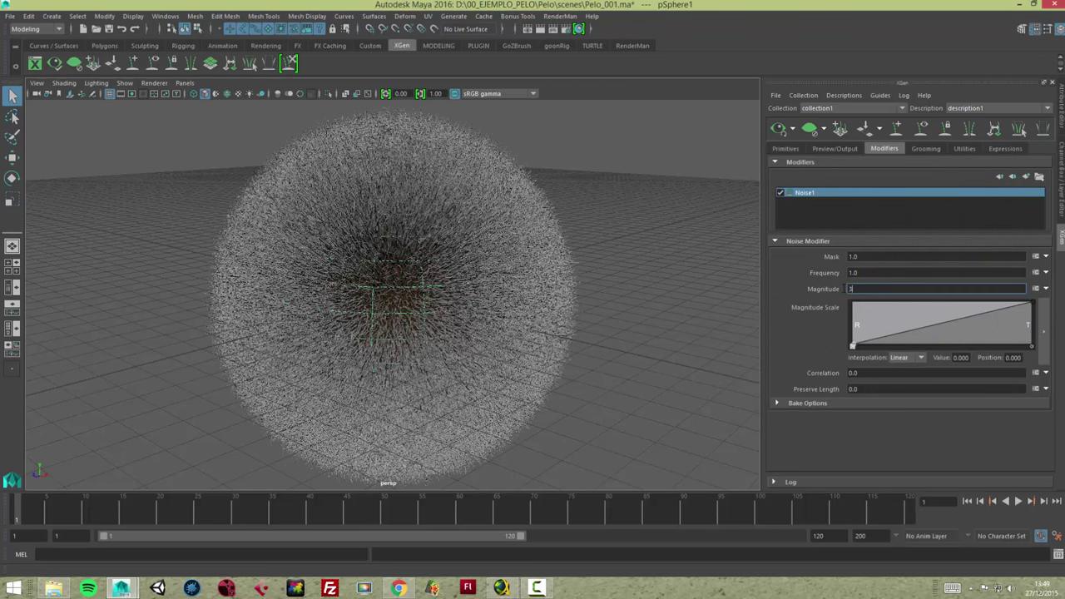
type("5")
key("Return")
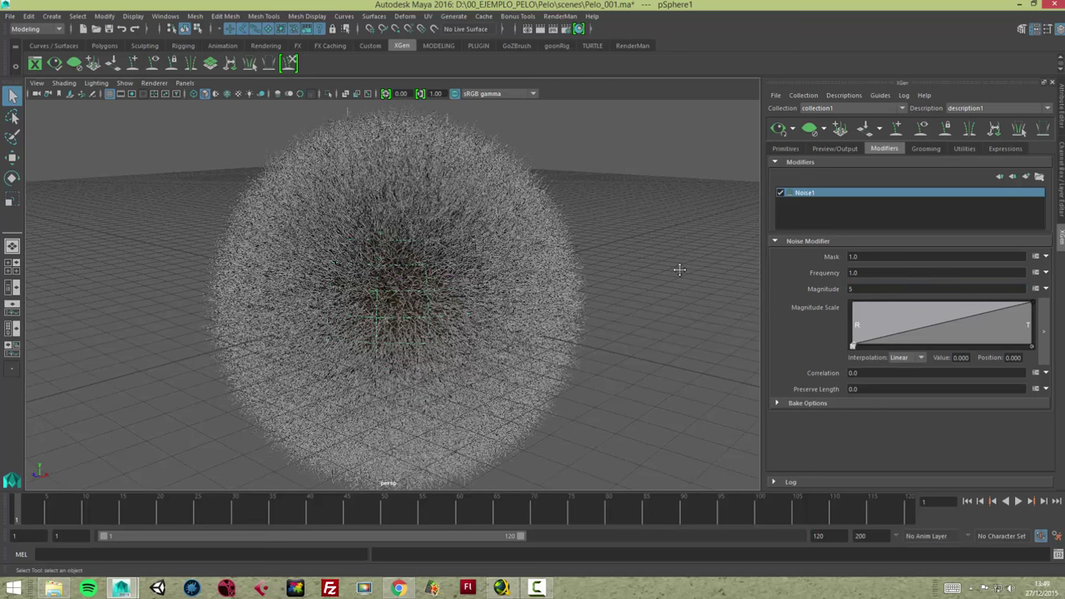
Step: Change Description1's hair Density from 25 to 40 in the Primitives settings
left_click(786, 150)
double_click(866, 217)
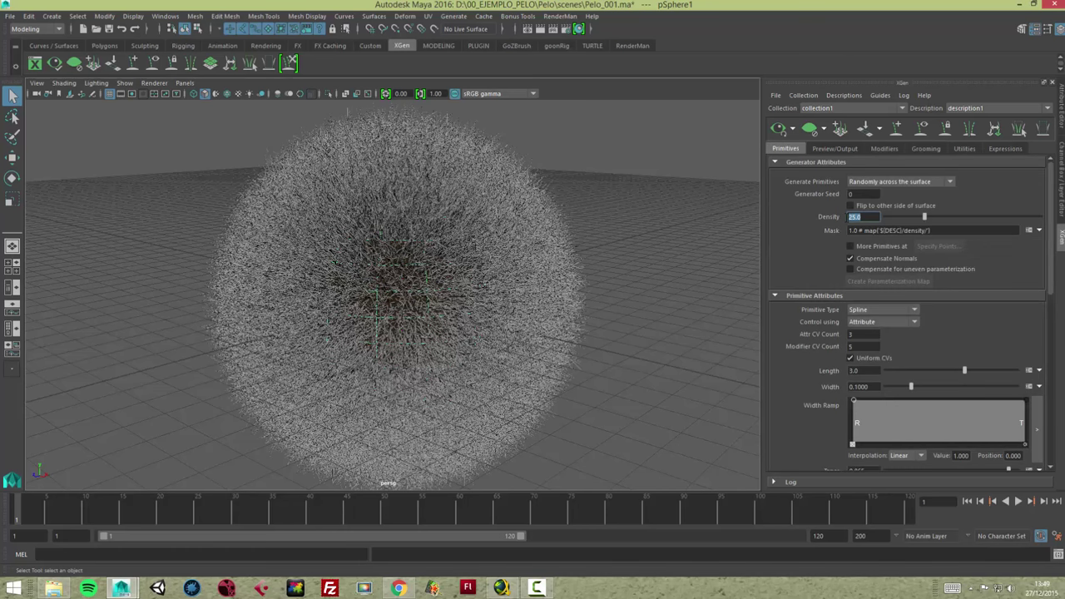
type("40")
key("Return")
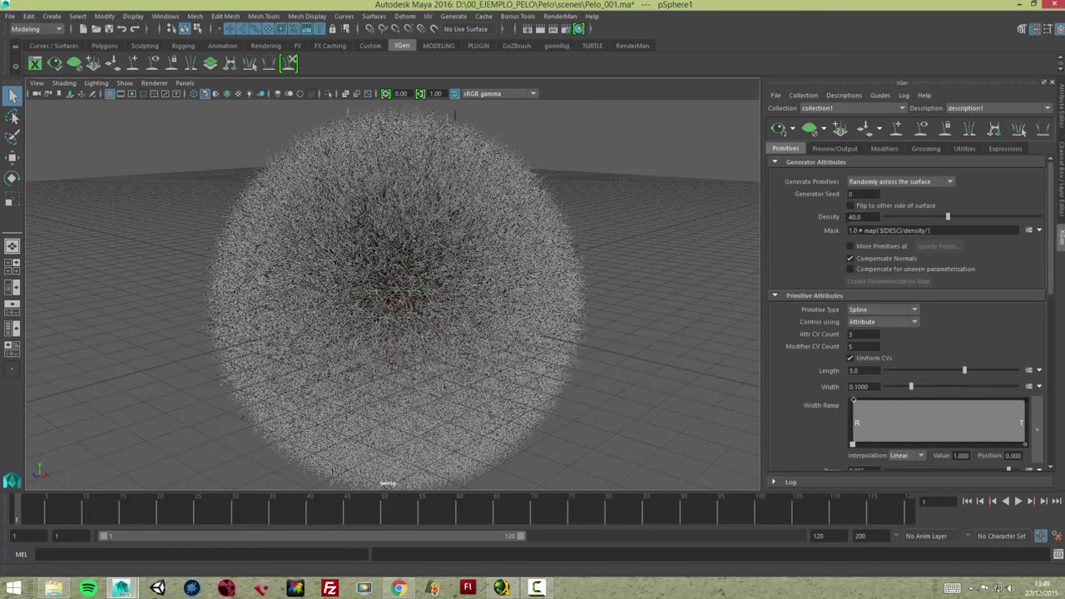
scroll(589, 263, "down", 1)
scroll(581, 258, "down", 2)
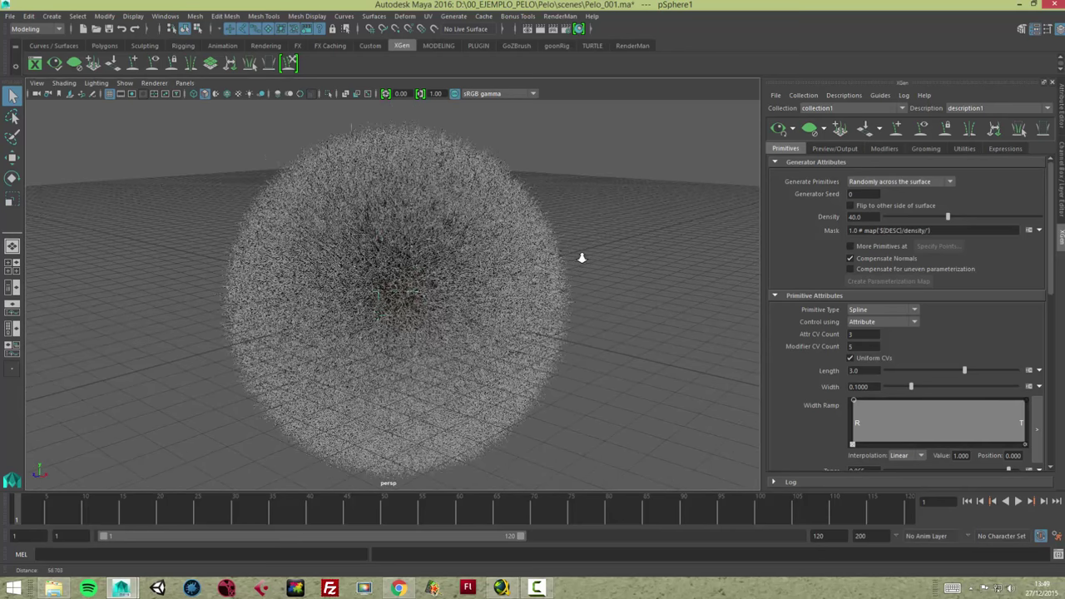
left_click(829, 149)
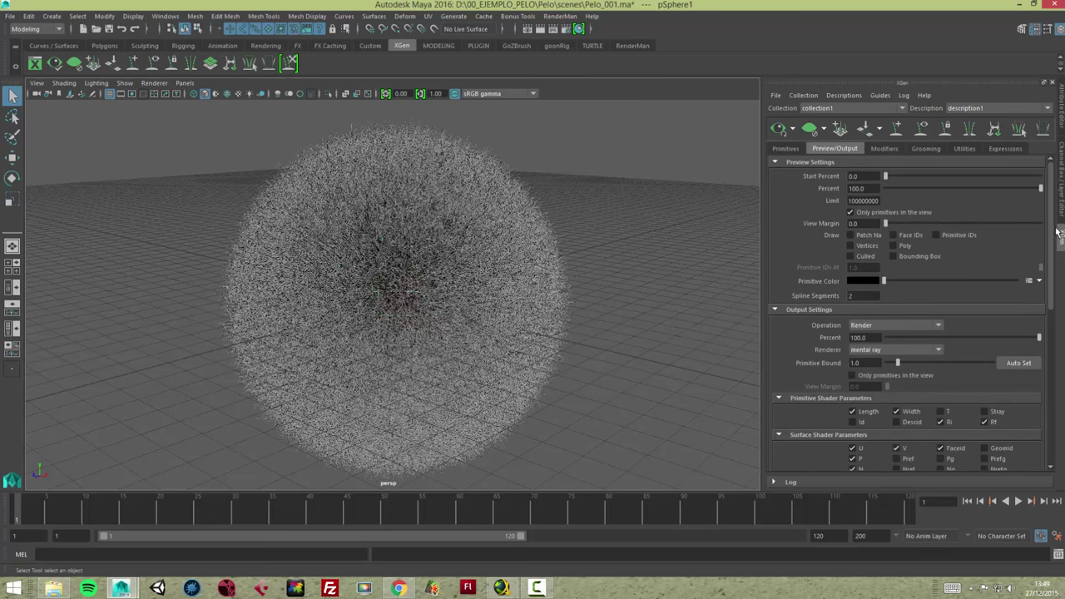
Step: Switch Description1's Output Settings renderer from mental ray to RenderMan
scroll(1055, 231, "down", 1)
scroll(1053, 233, "down", 1)
scroll(1050, 250, "down", 1)
scroll(1050, 256, "up", 1)
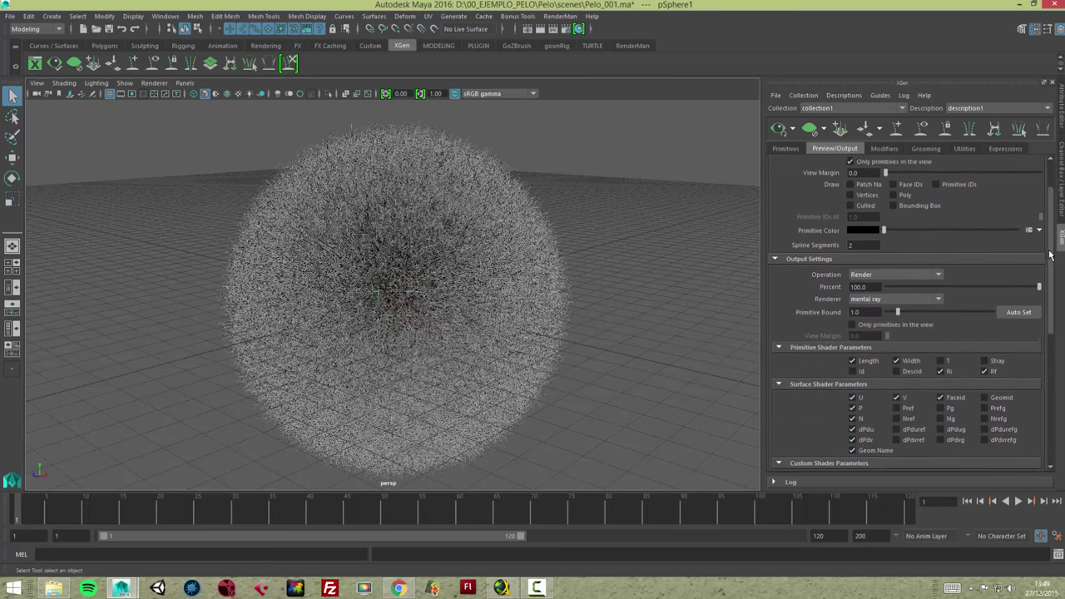
scroll(1051, 255, "down", 1)
scroll(1040, 257, "down", 1)
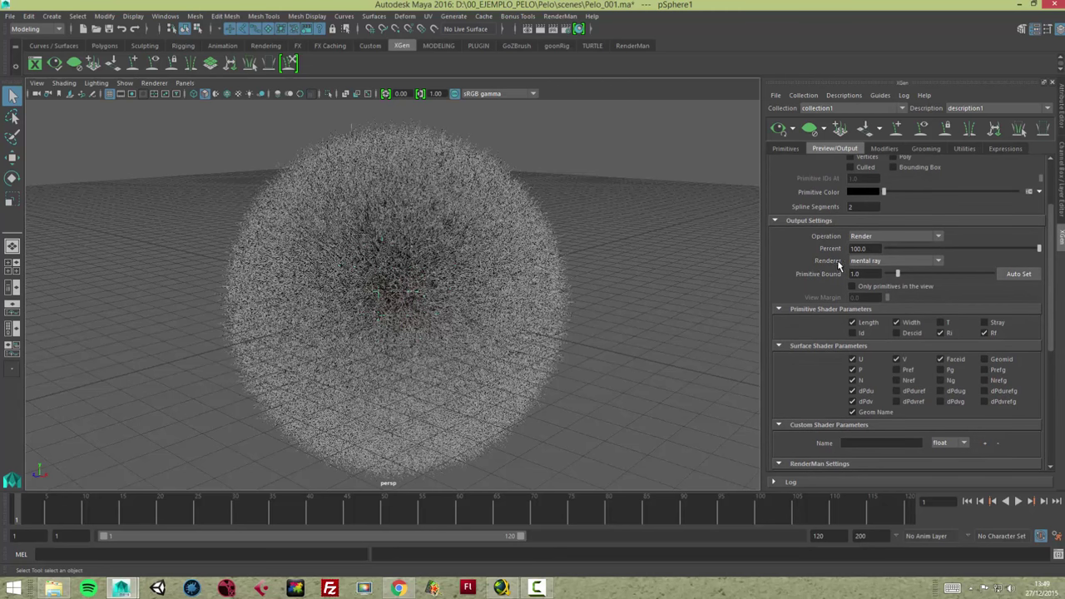
left_click(938, 263)
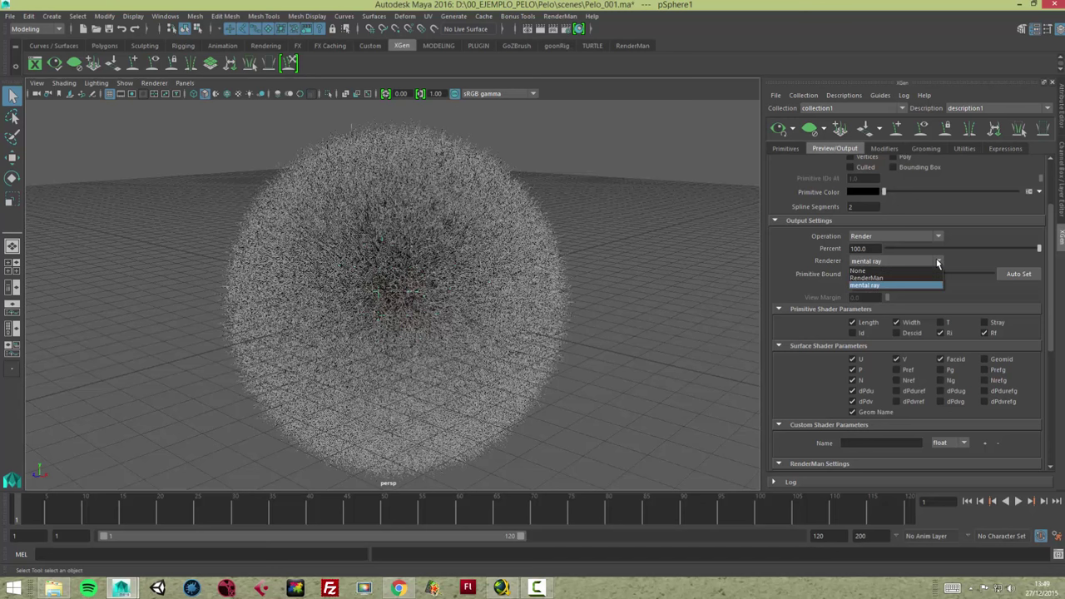
left_click(868, 278)
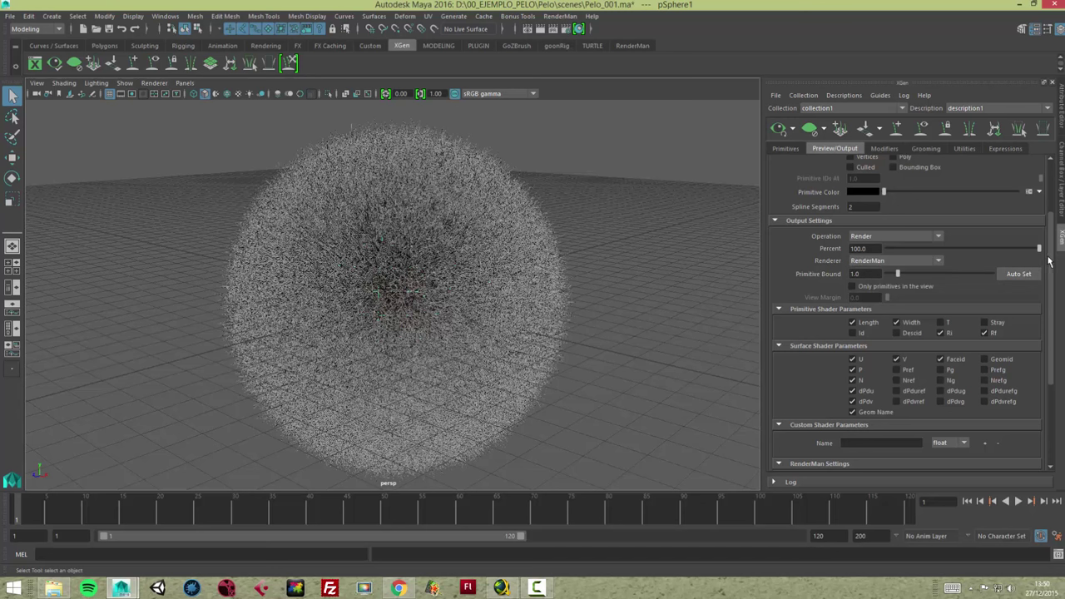
mouse_move(1049, 258)
left_mouse_down()
mouse_move(1063, 329)
mouse_move(1025, 327)
left_mouse_up()
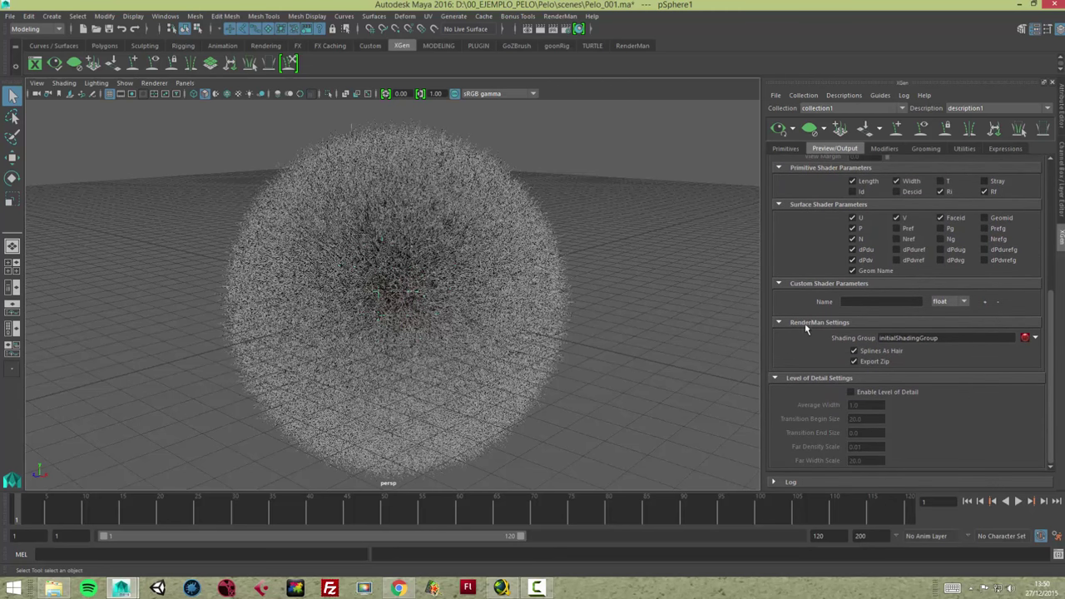
Step: Create and assign a PxrMarschnerHair1 shader as the hair's shading group, then view its attributes
left_click(1036, 338)
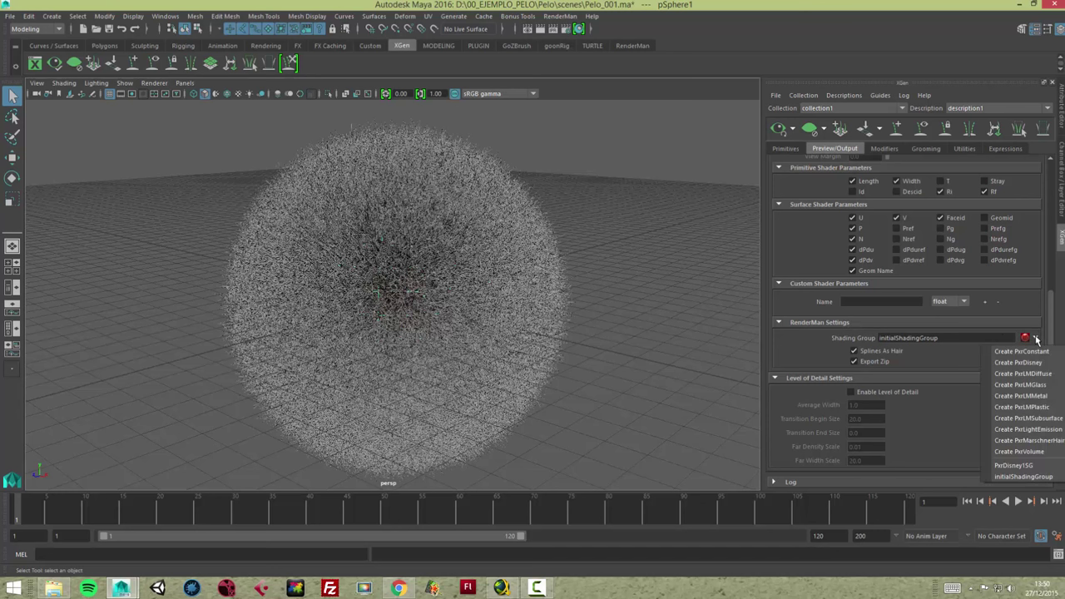
left_click(1023, 441)
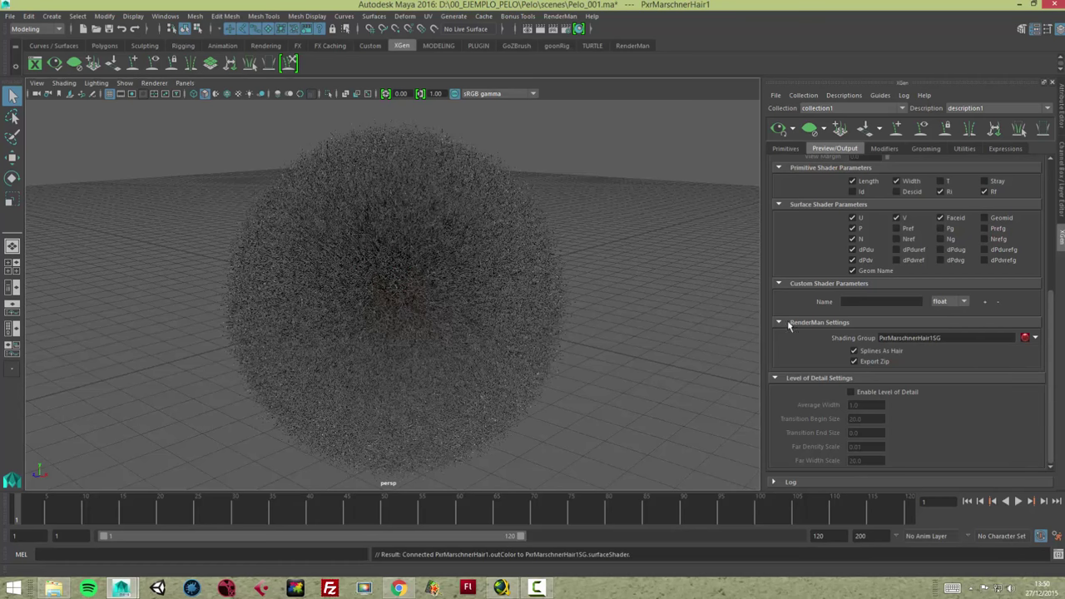
left_click(1025, 339)
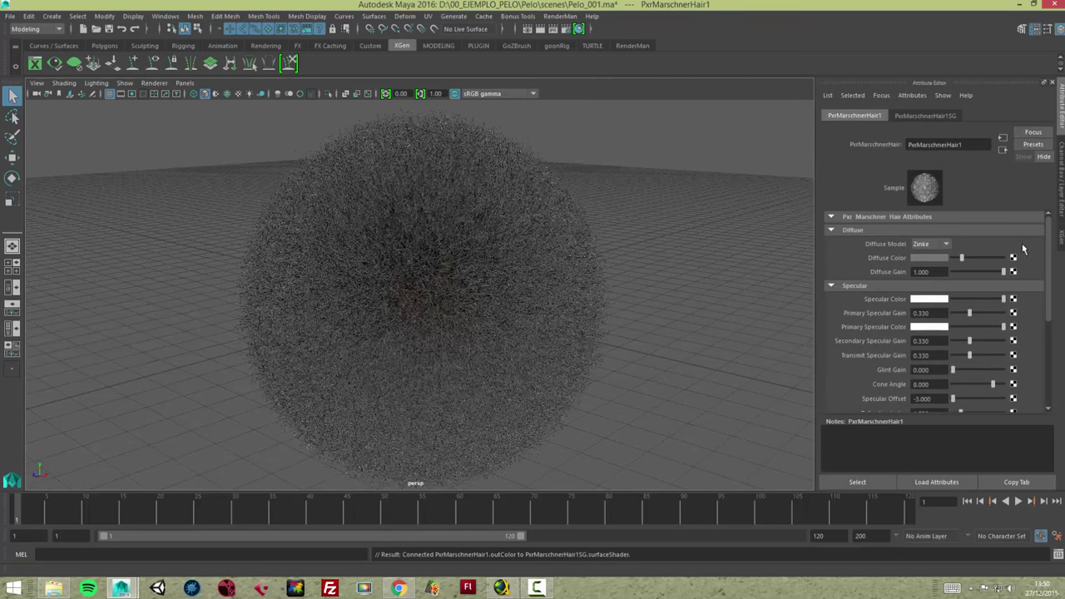
Step: Set the hair shader's Diffuse colour to dark green and Specular to yellow-green
left_click(945, 258)
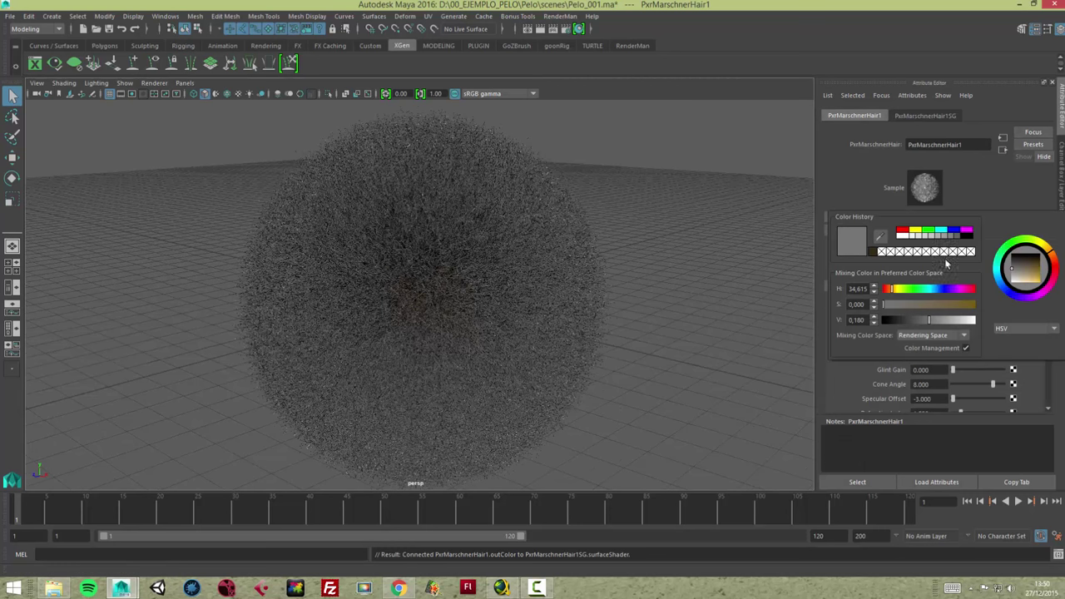
left_click(929, 233)
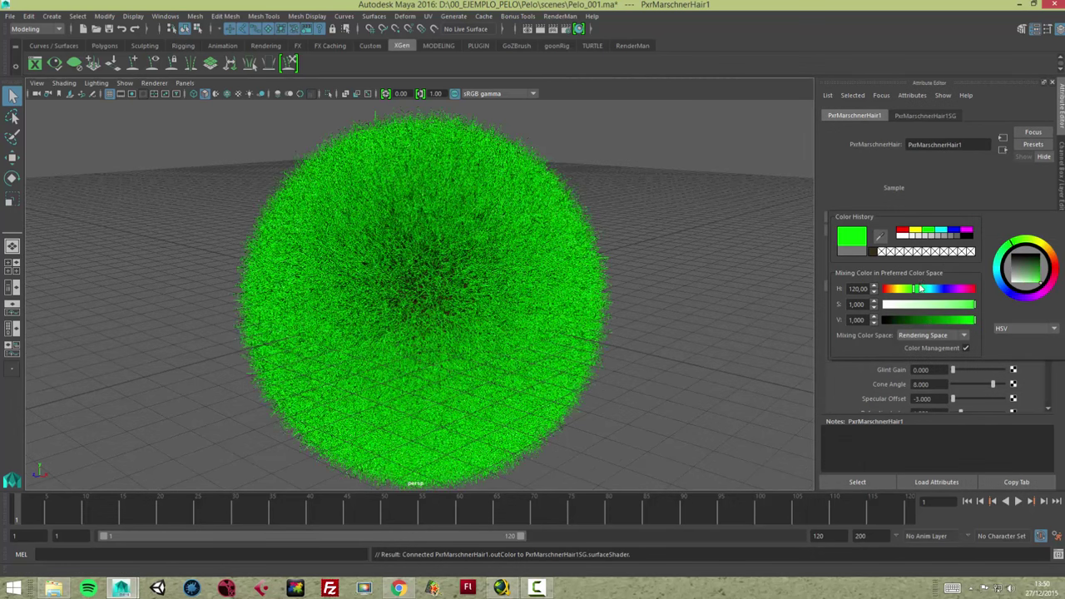
left_click_drag(930, 320, 919, 321)
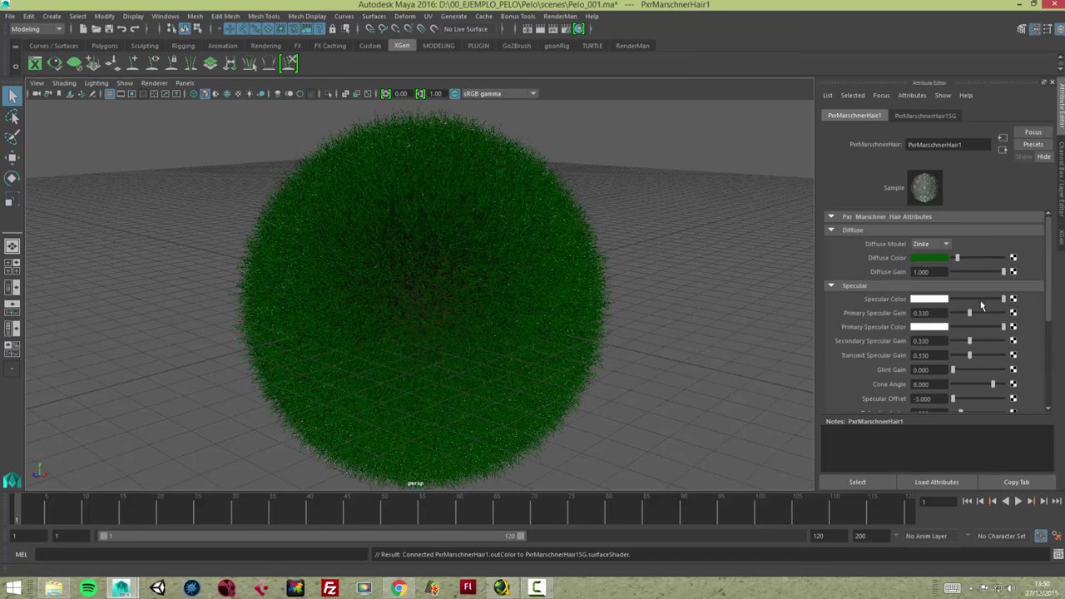
left_click(926, 299)
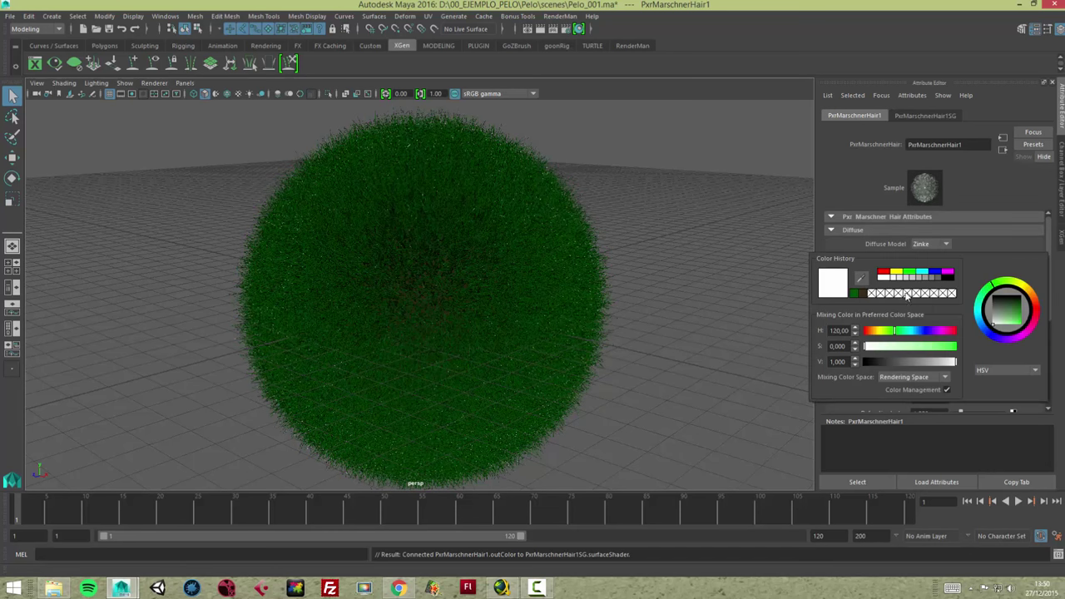
left_click(852, 293)
mouse_move(894, 331)
left_mouse_down()
mouse_move(912, 363)
mouse_move(929, 363)
left_mouse_up()
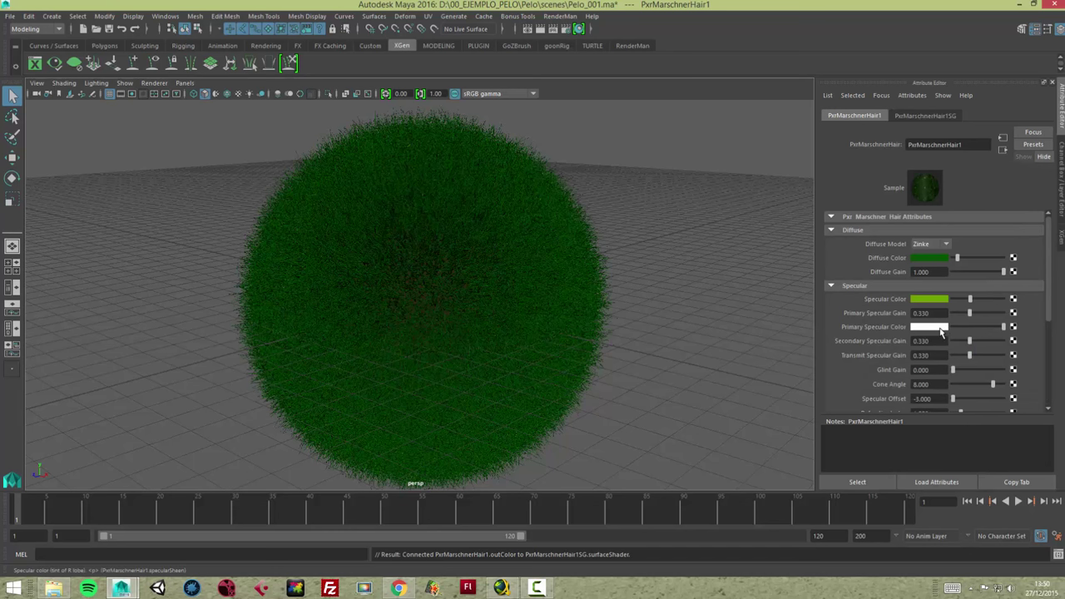
Step: Give the Primary Specular Color a muted dark olive green
left_click(936, 327)
left_click(869, 323)
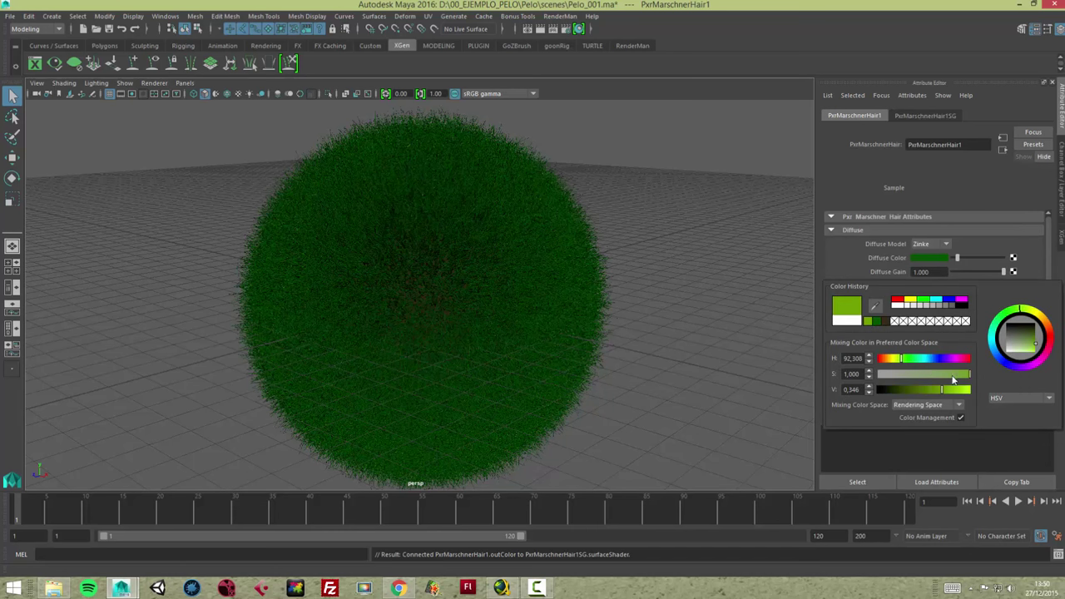
left_click_drag(941, 379, 906, 386)
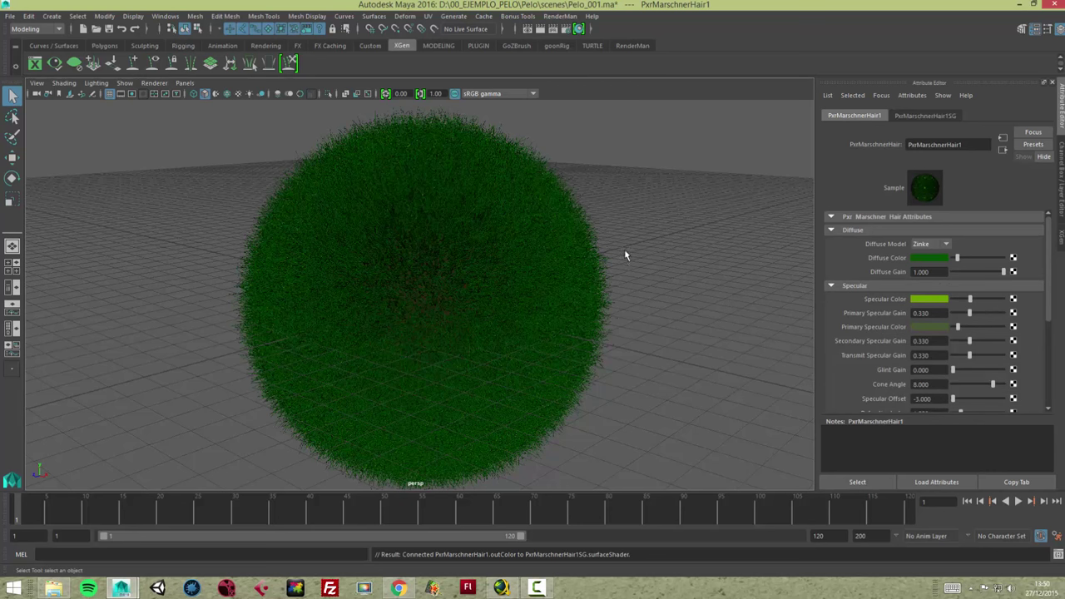
mouse_move(639, 247)
right_mouse_down("alt")
mouse_move(624, 262)
mouse_move(596, 260)
right_mouse_up("alt")
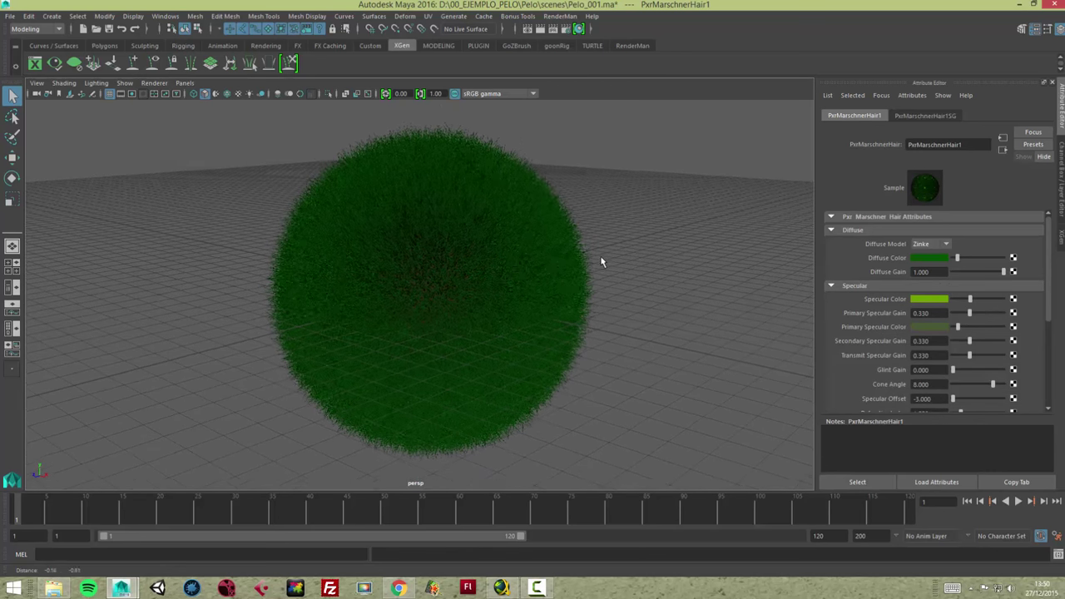
Step: Create a RenderMan PxrStdAreaLight and scale it up
left_click(634, 46)
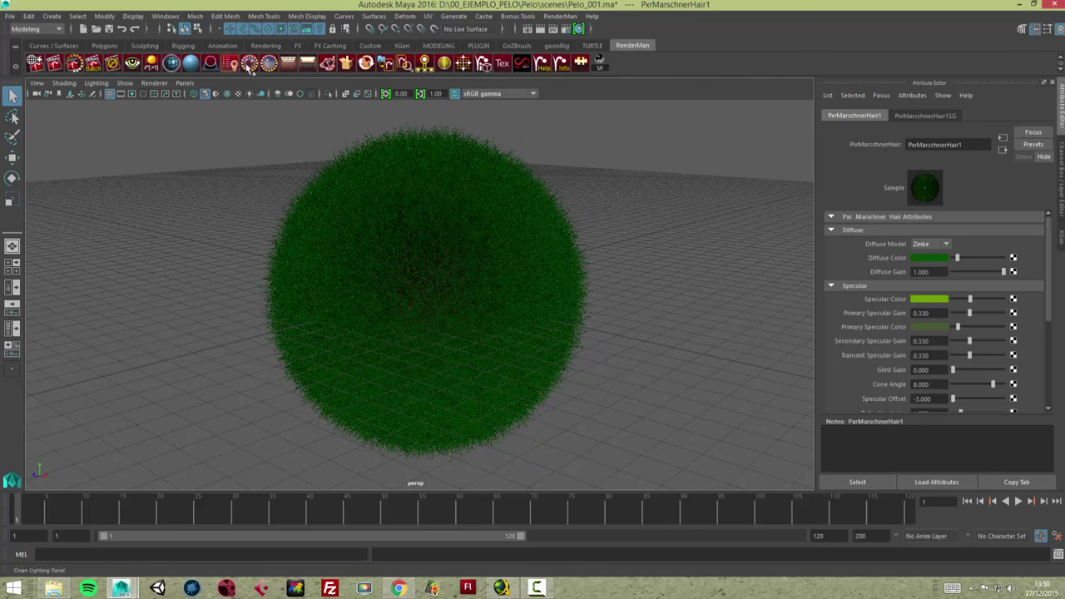
left_click(289, 66)
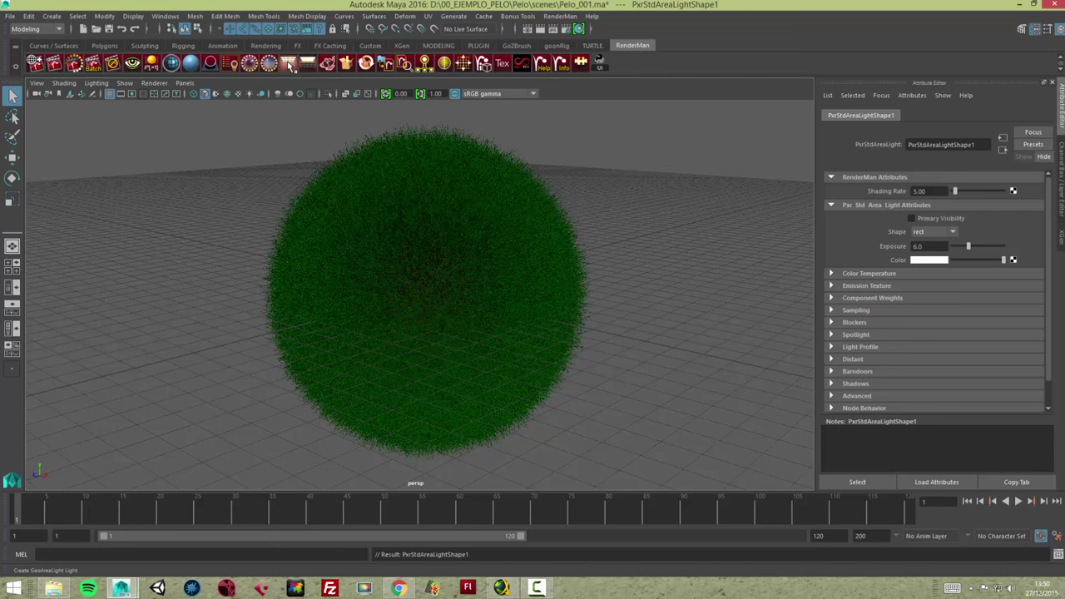
left_click(12, 156)
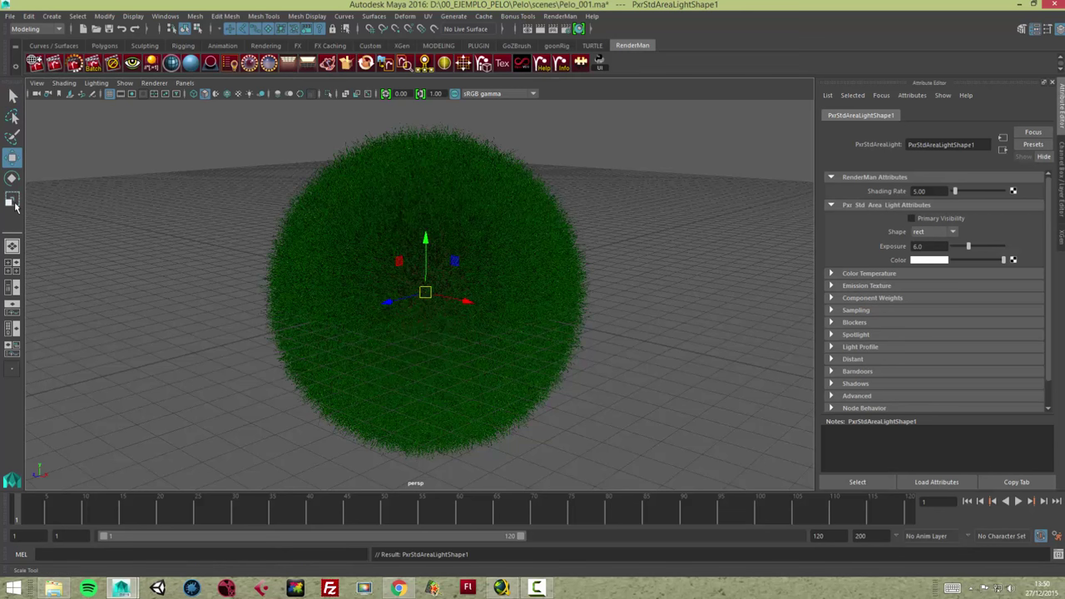
left_click(12, 201)
left_click_drag(425, 292, 851, 210)
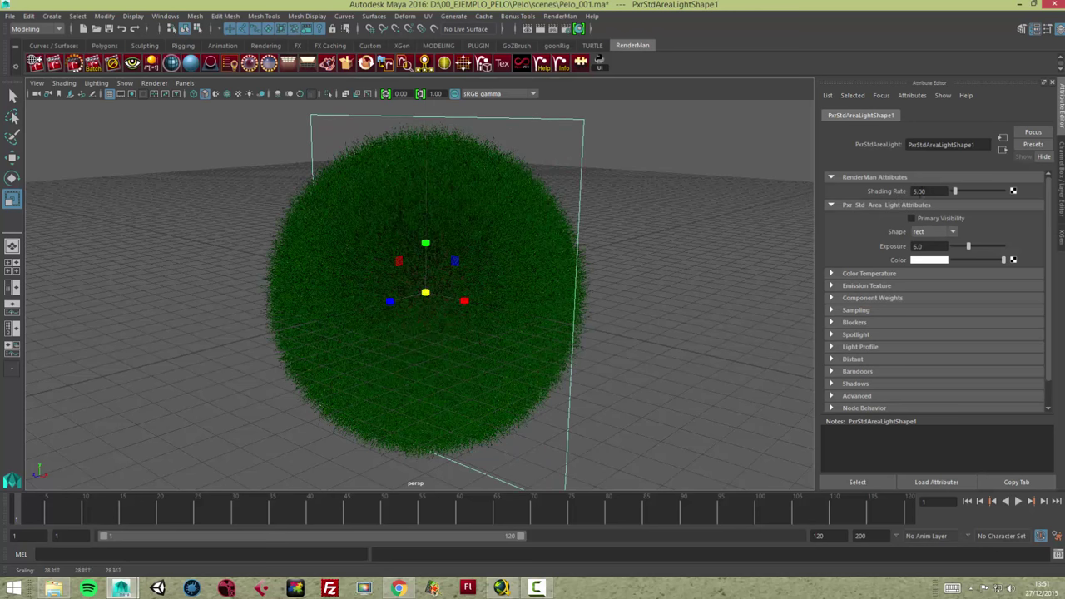
Step: Move the area light down and left of the sphere, checking from a low angle
left_click(12, 156)
scroll(499, 291, "down", 5)
left_click_drag(499, 293, 471, 323, "alt")
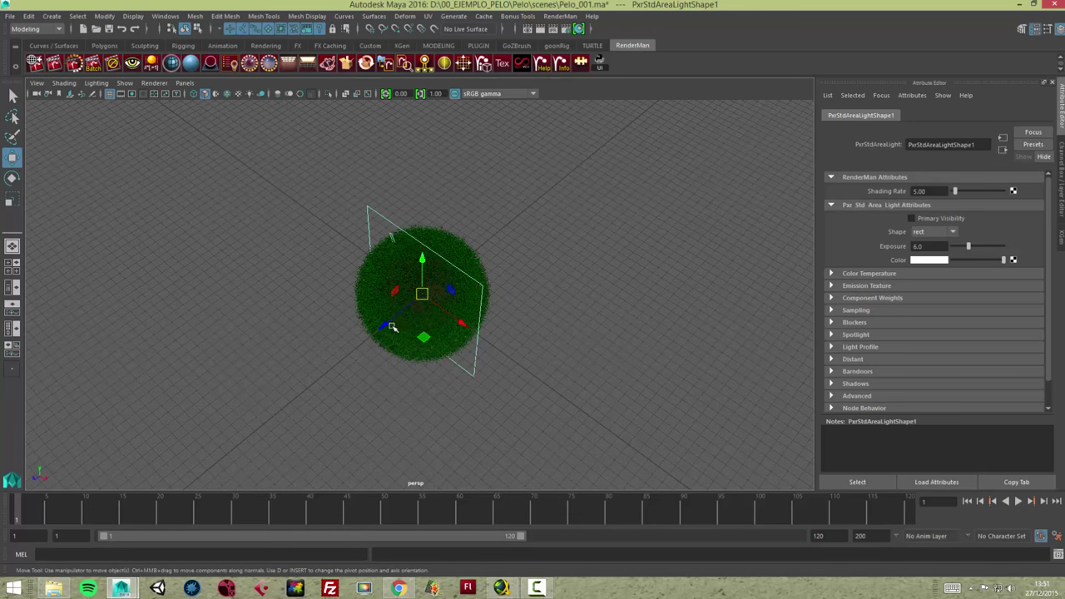
mouse_move(386, 321)
left_mouse_down()
mouse_move(325, 404)
mouse_move(266, 422)
mouse_move(392, 463)
mouse_move(385, 470)
left_mouse_up()
key("e")
mouse_move(368, 408)
left_mouse_down("alt")
mouse_move(368, 369)
mouse_move(400, 362)
left_mouse_up("alt")
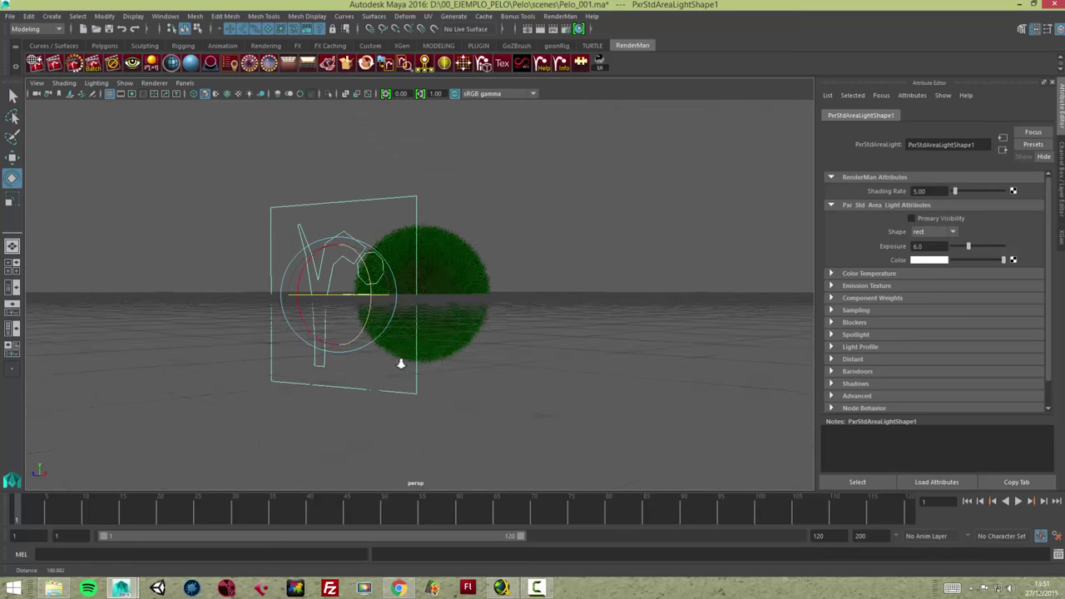
right_click_drag(400, 361, 548, 377, "alt")
mouse_move(549, 377)
left_mouse_down("alt")
mouse_move(527, 381)
mouse_move(530, 371)
left_mouse_up("alt")
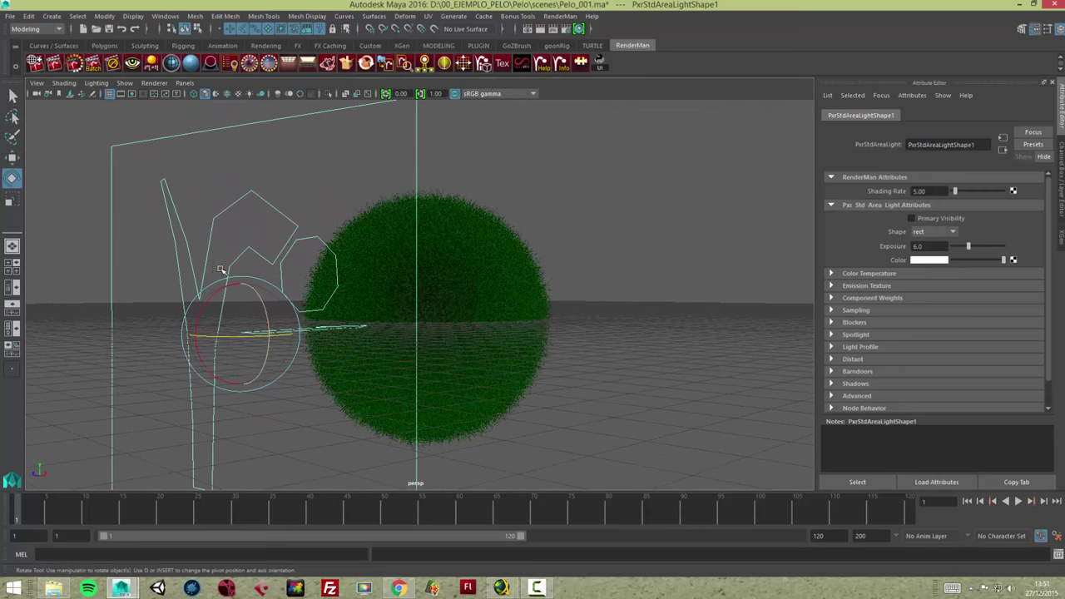
right_click_drag(530, 371, 177, 262, "alt")
Step: Raise PxrStdAreaLight1 higher above the sphere
left_click(12, 157)
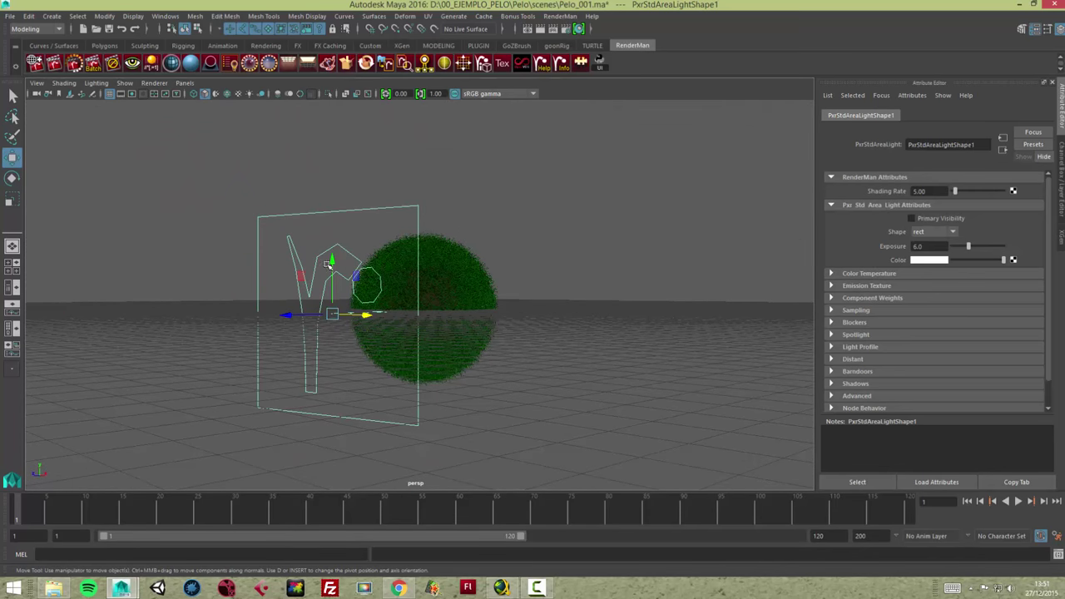
left_click(329, 230)
left_click_drag(333, 249, 321, 105)
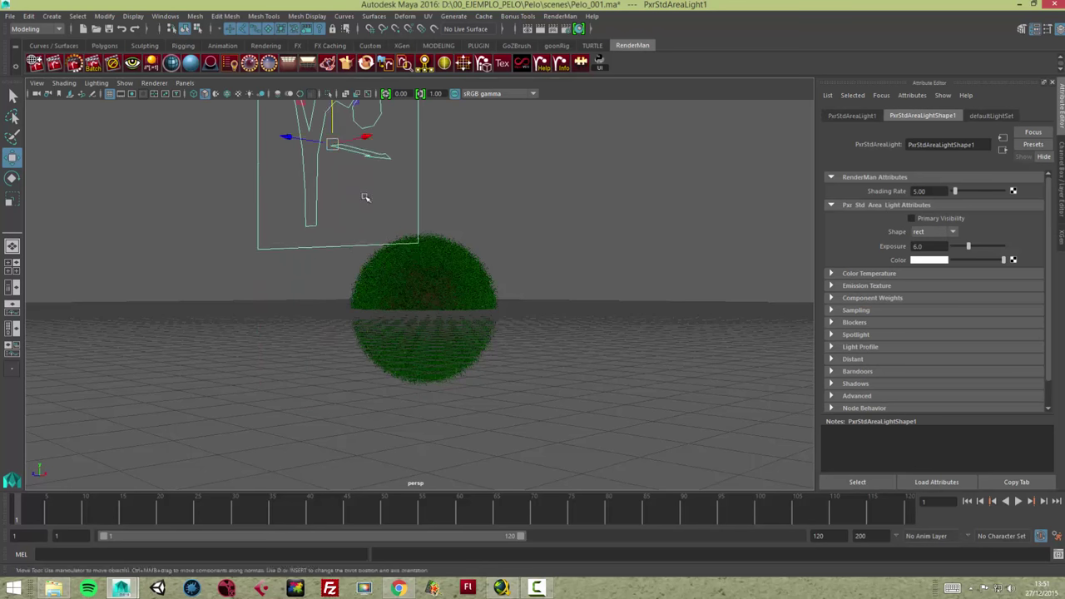
mouse_move(366, 194)
left_mouse_down("alt")
mouse_move(258, 266)
mouse_move(268, 225)
mouse_move(313, 284)
left_mouse_up("alt")
left_click(12, 177)
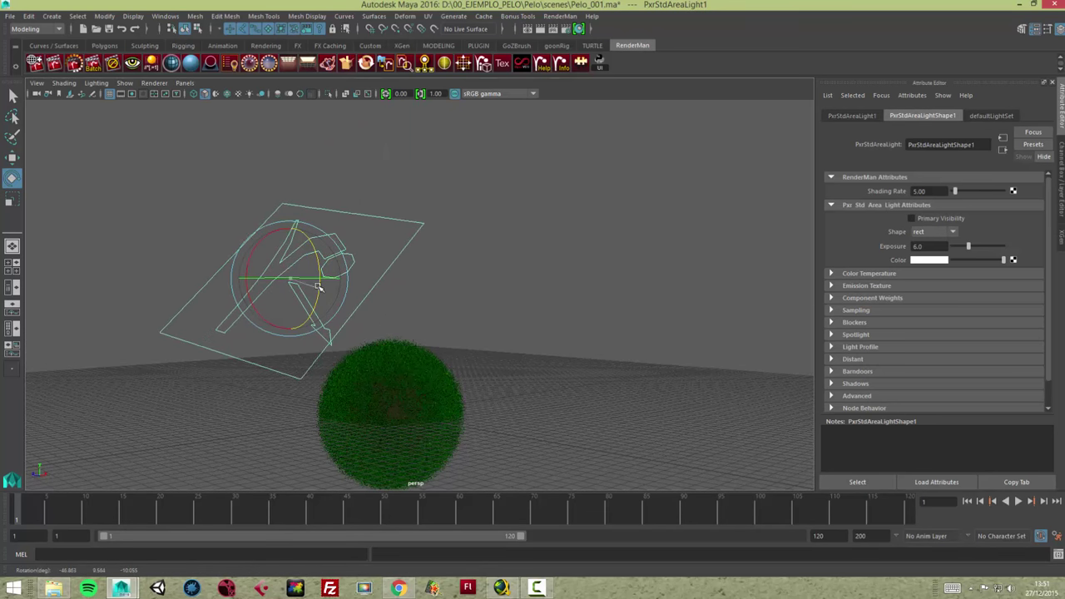
right_click(313, 285)
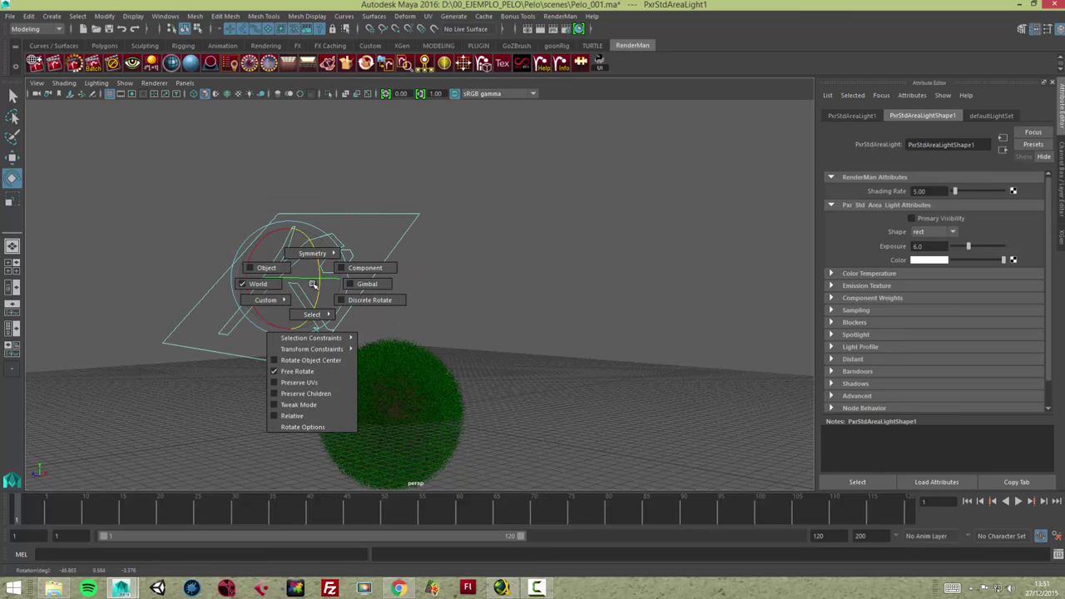
Step: Lift the light further above the sphere and frame the sphere in the view
mouse_move(382, 305)
left_mouse_down("alt")
mouse_move(383, 320)
mouse_move(390, 310)
left_mouse_up("alt")
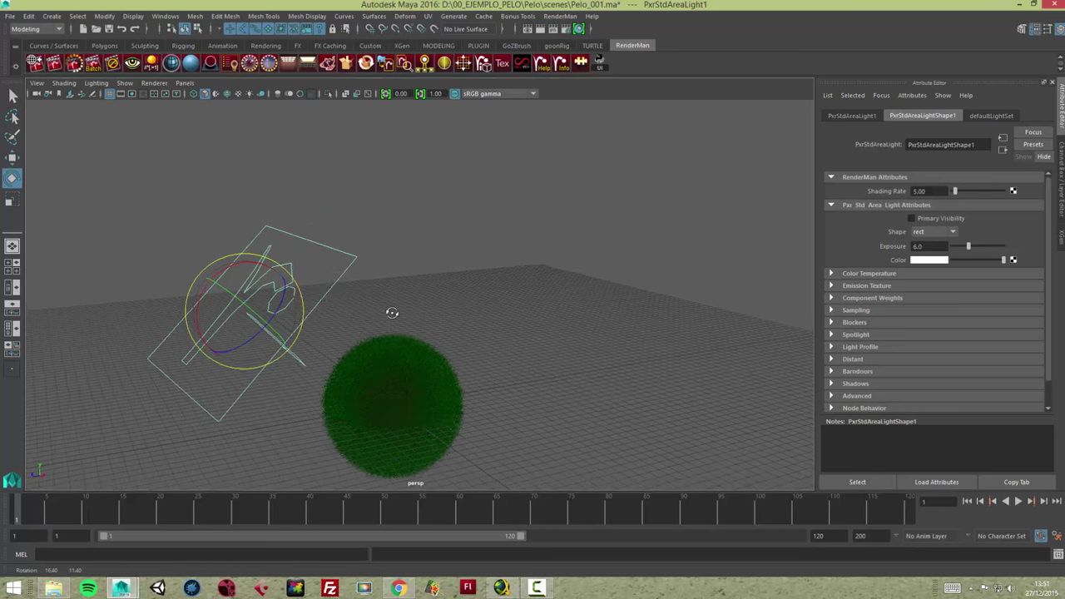
key("w")
left_click_drag(239, 310, 254, 275)
mouse_move(352, 343)
left_mouse_down("alt")
mouse_move(369, 328)
mouse_move(374, 261)
left_mouse_up("alt")
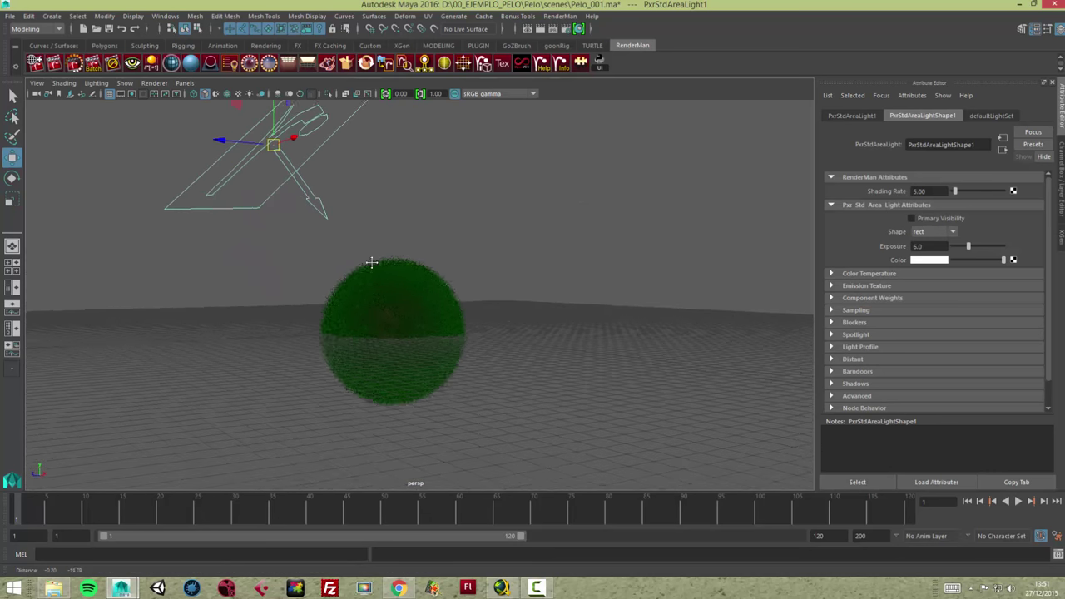
right_click_drag(373, 261, 552, 286, "alt")
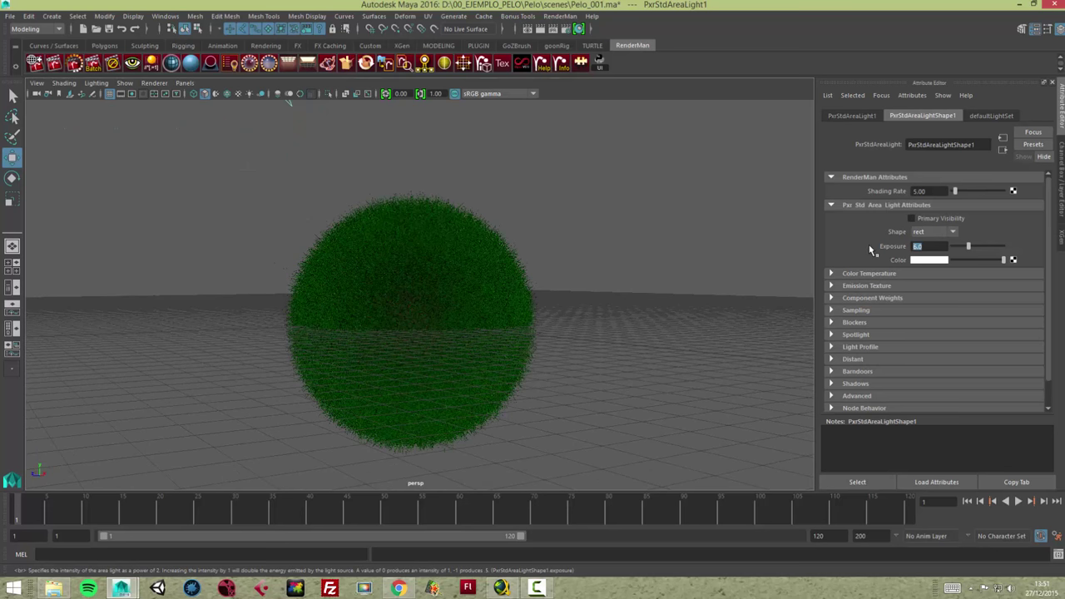
type("12")
Step: Set light Exposure to 12.0, show the 960x540 resolution gate, and save Pelo_001.ma
key("Return")
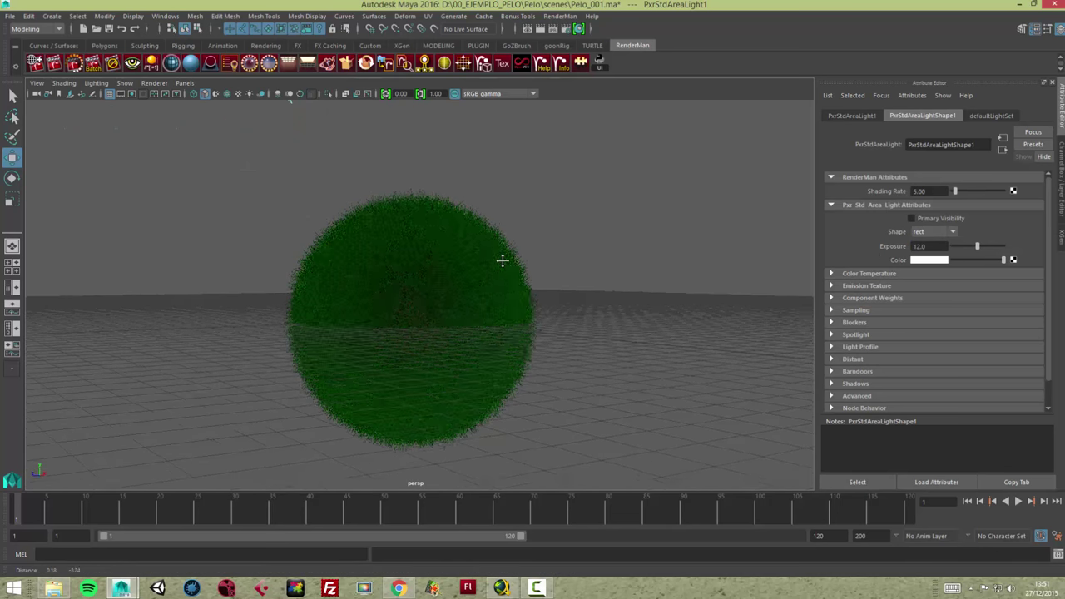
left_click(132, 95)
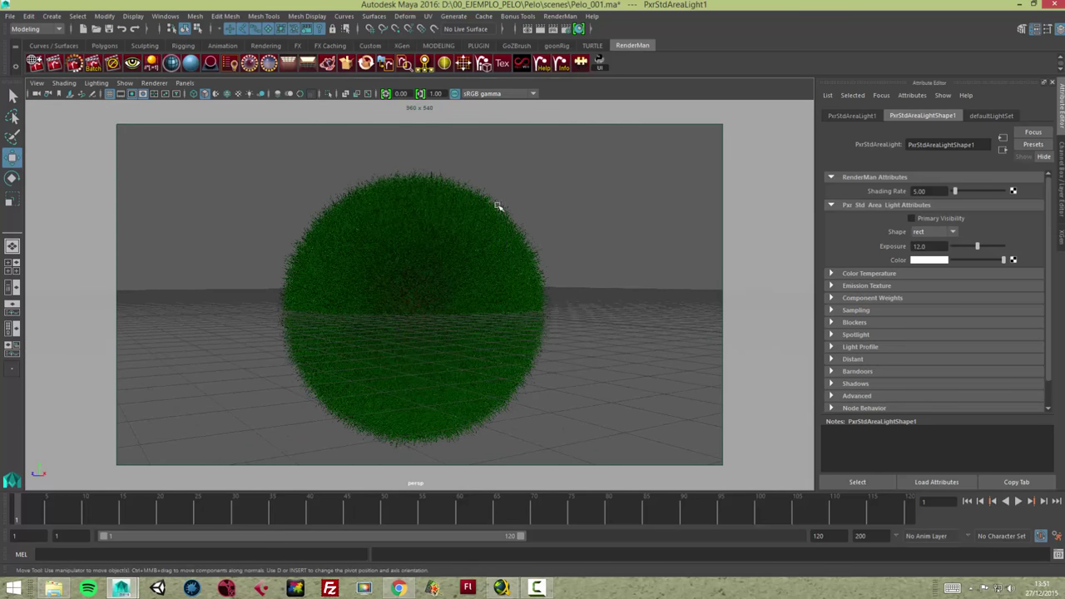
left_click(8, 16)
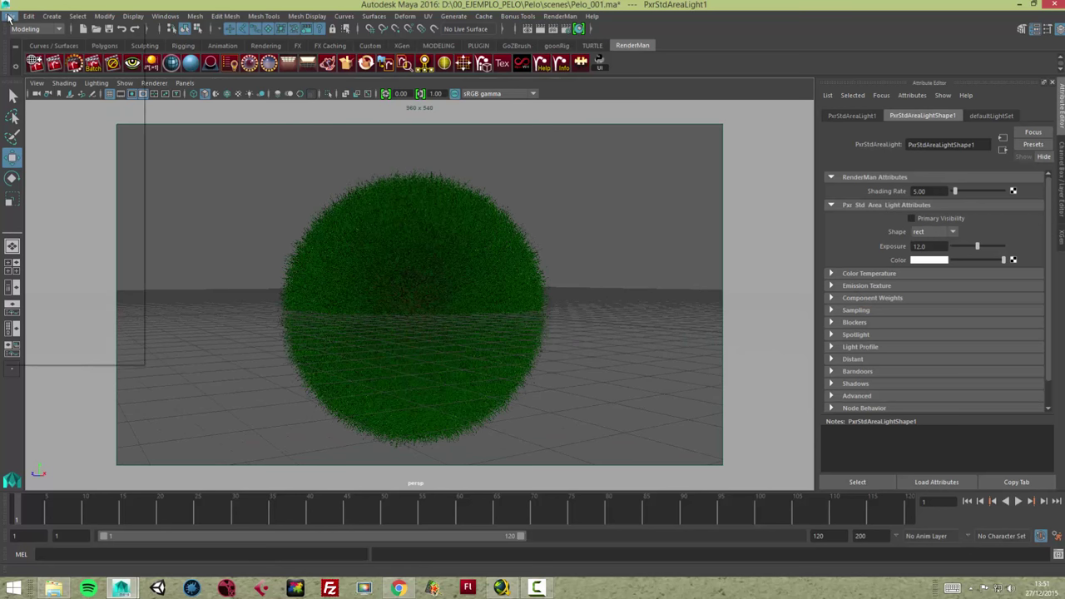
left_click(33, 65)
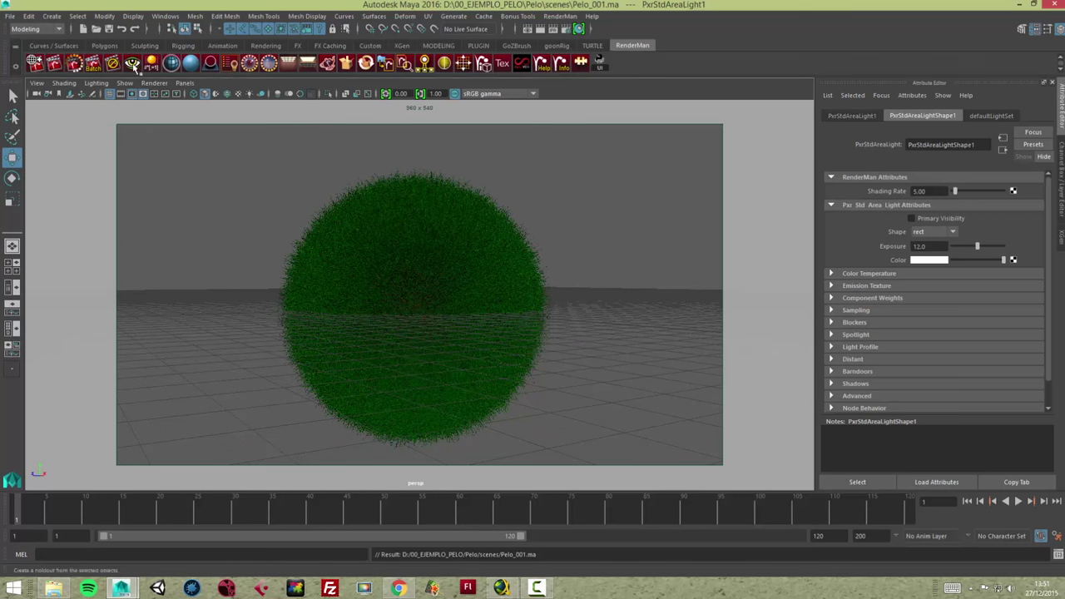
Step: Render the scene in the RenderMan 'it' window and place it beside the viewport
left_click(92, 67)
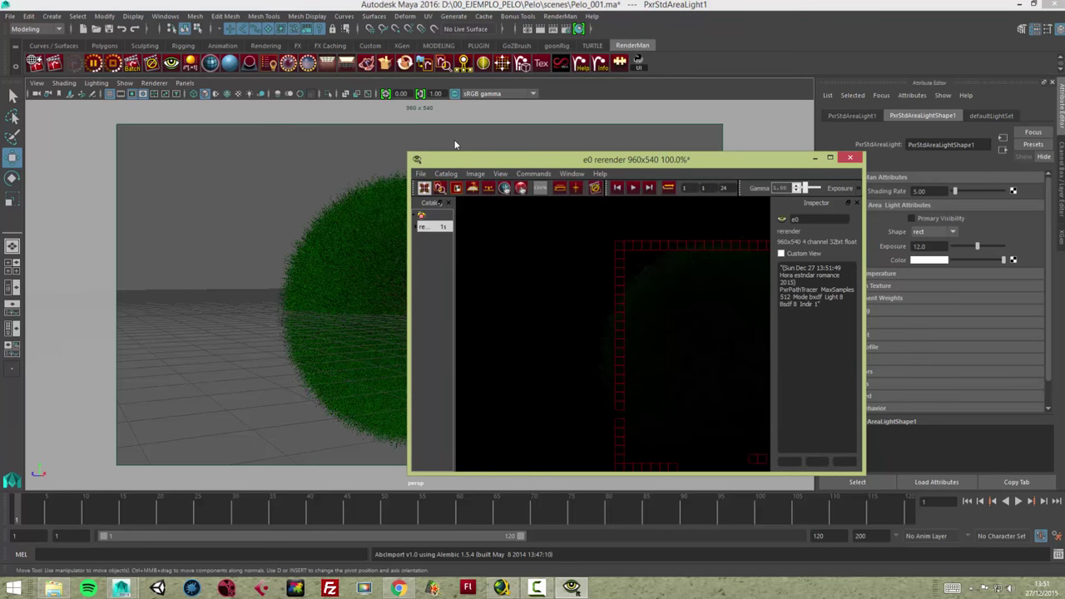
left_click_drag(455, 159, 280, 138)
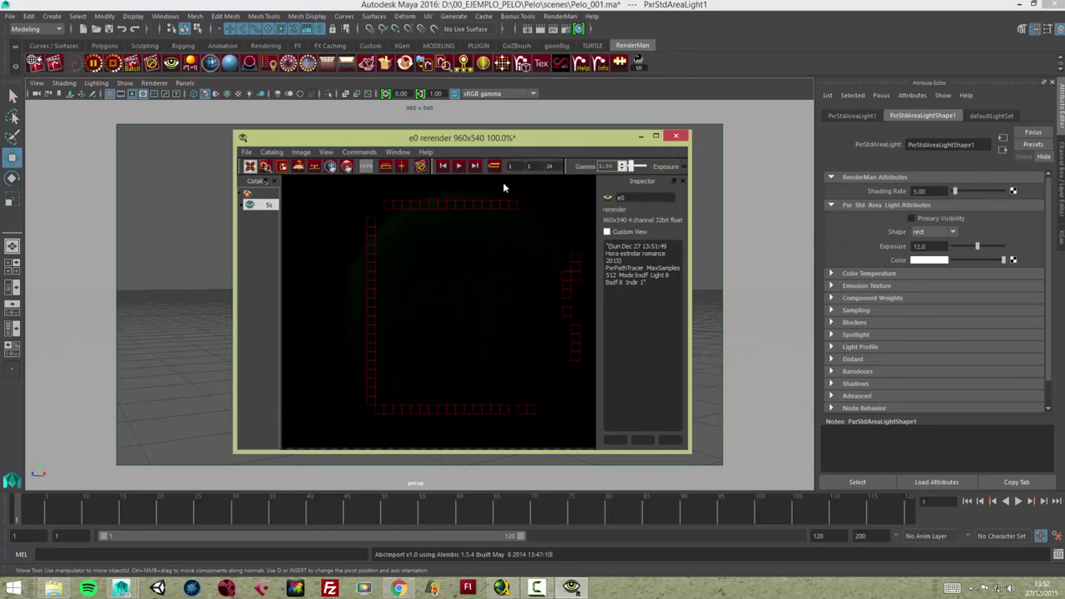
left_click_drag(514, 143, 762, 163)
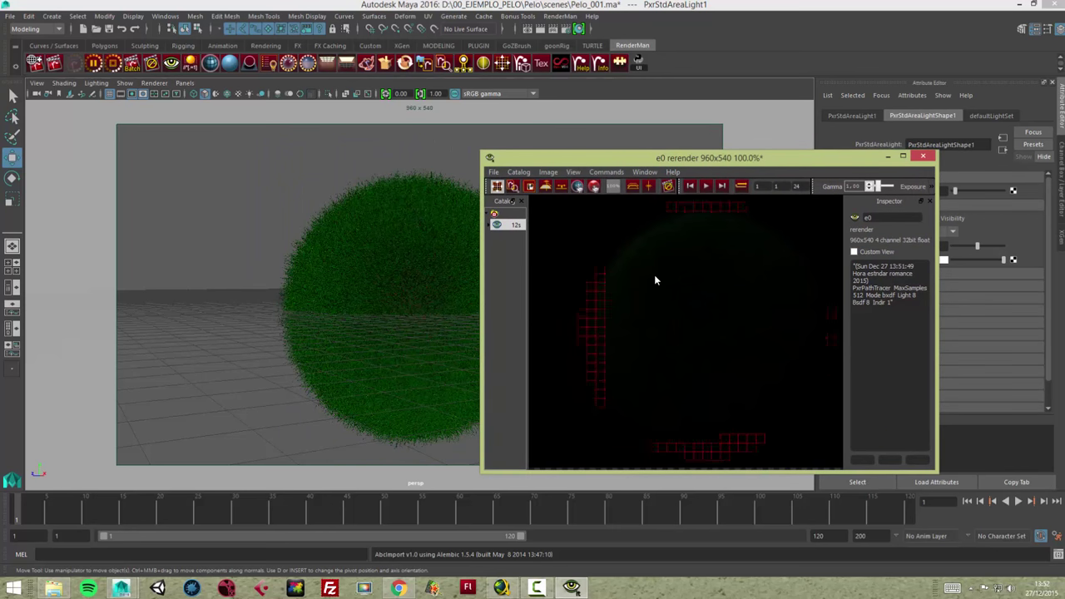
right_click_drag(376, 218, 240, 231, "alt")
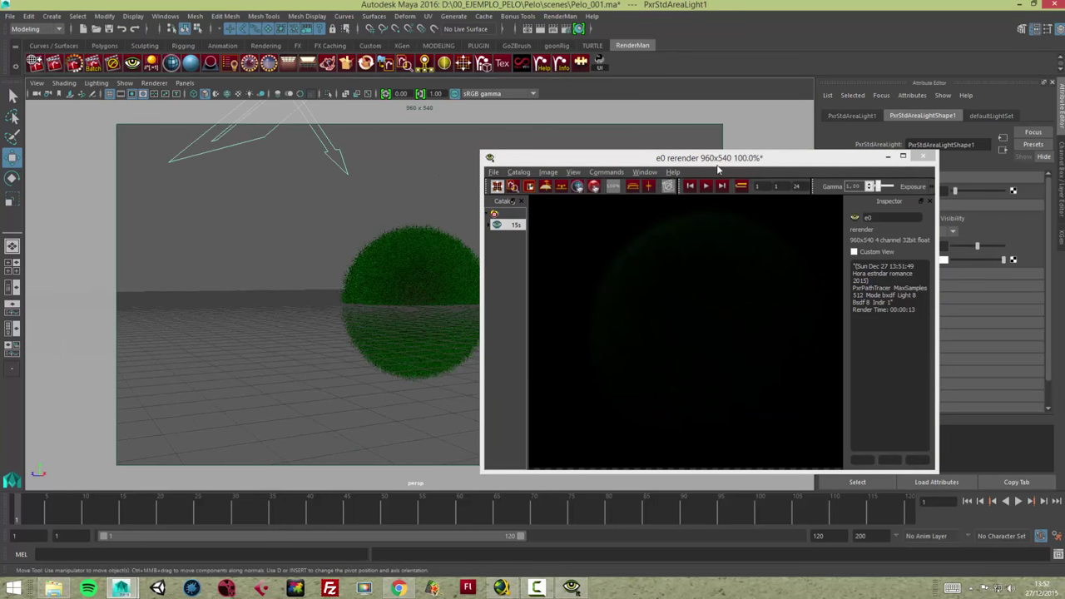
left_click_drag(697, 162, 547, 158)
Step: Set the PxrStdAreaLight Exposure to 18.0
left_click(875, 246)
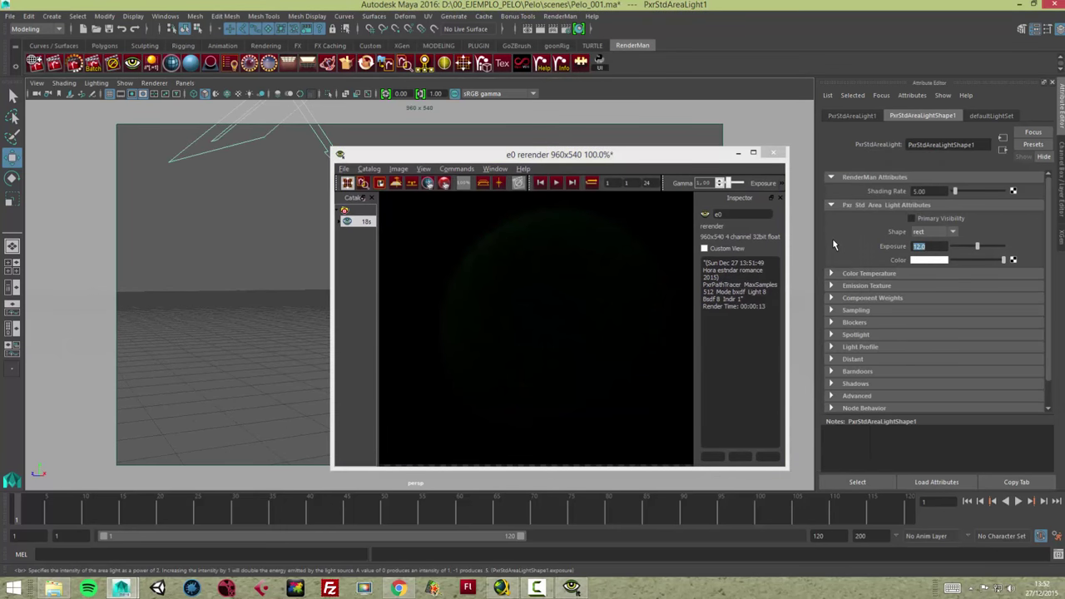
type("18")
key("Return")
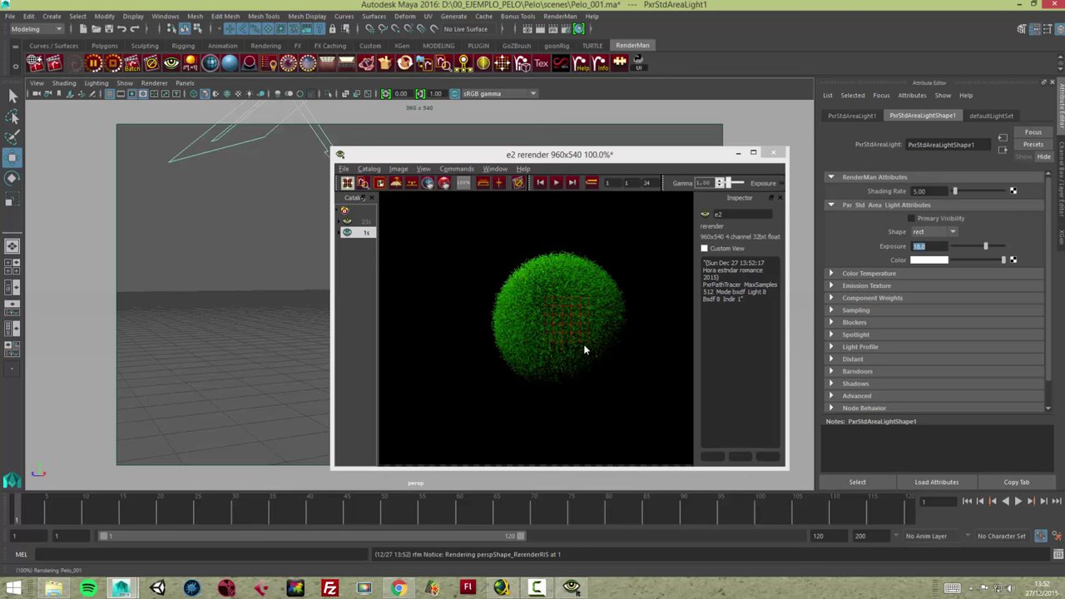
Step: Zoom in and out on the bright green render in the 'it' window, resetting to 100%
right_click_drag(584, 344, 611, 341, "alt")
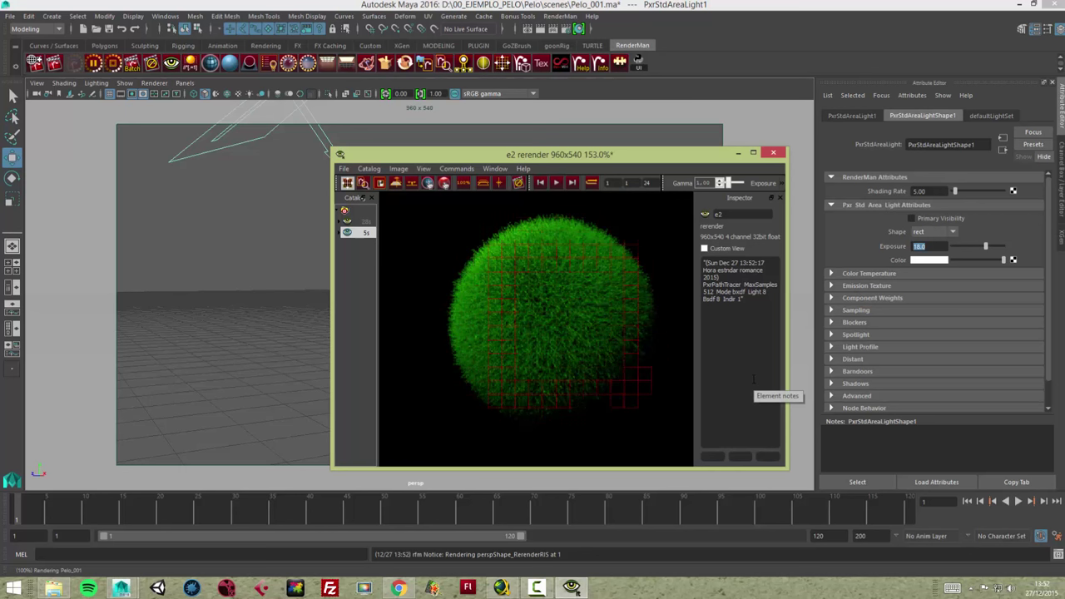
left_click(462, 183)
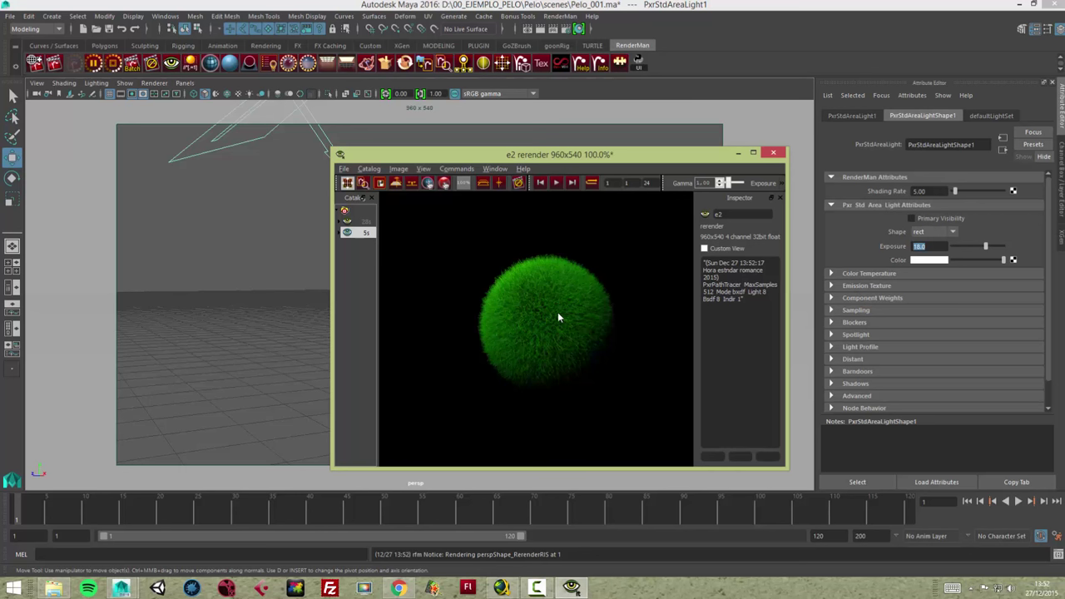
scroll(571, 309, "up", 2)
right_click(582, 306)
left_click(585, 296)
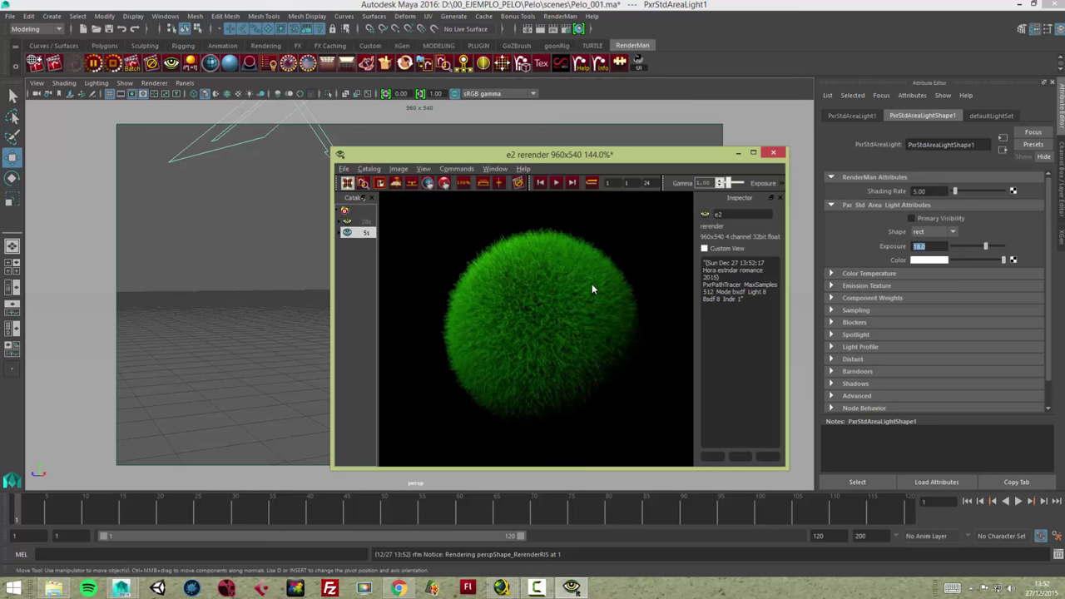
scroll(601, 293, "down", 2)
right_click(602, 293)
left_click(584, 290)
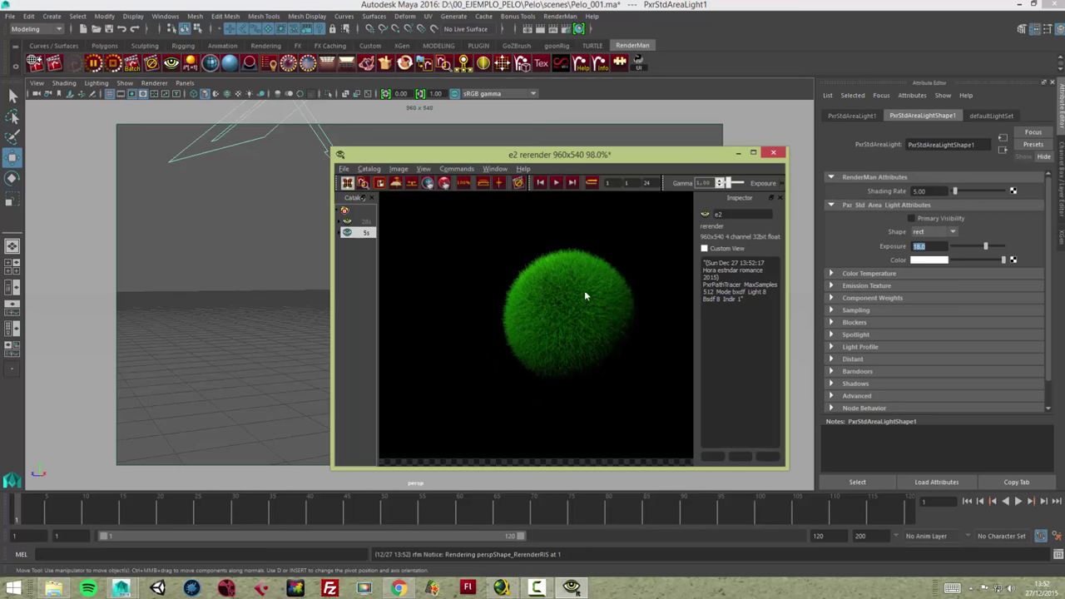